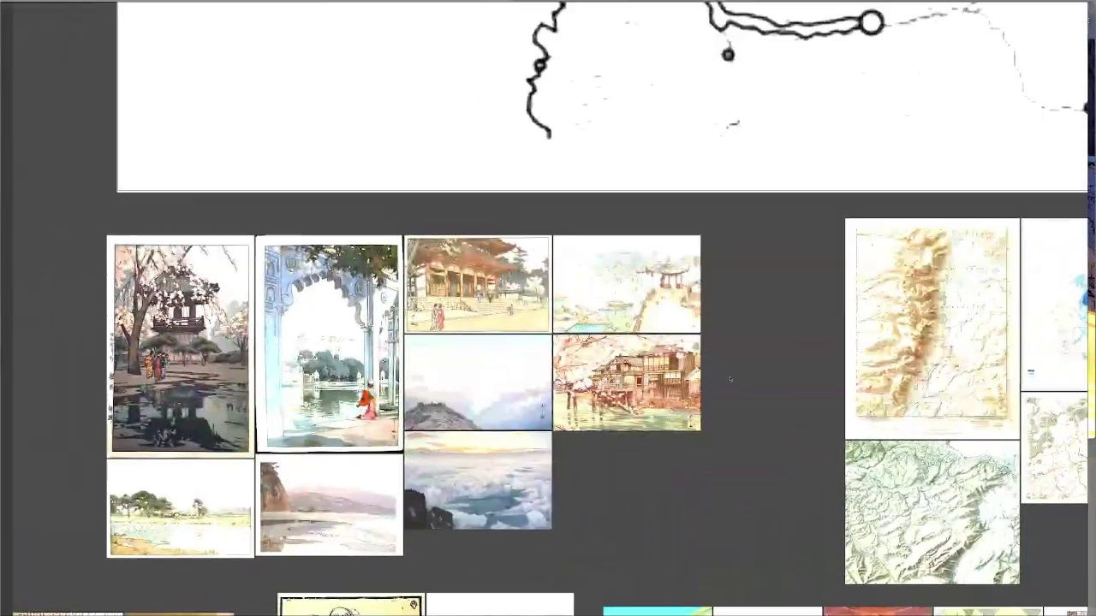
- Examine the Japanese woodblock landscape prints on the reference board
{"action": "scroll", "coordinate": [305, 375], "scroll_direction": "up", "scroll_amount": 4}
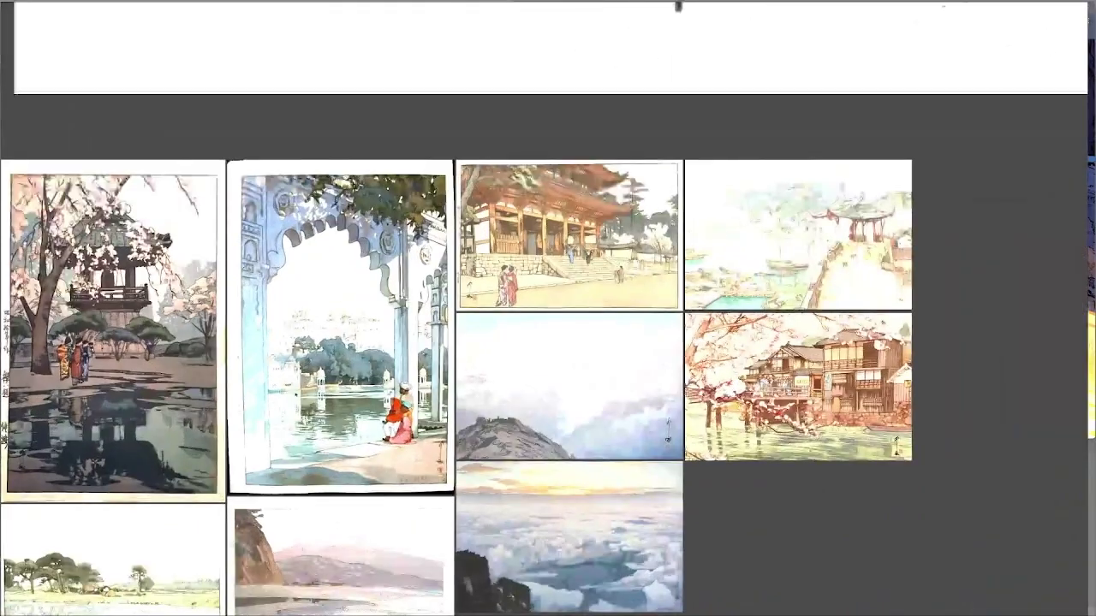
{"action": "left_click_drag", "start_coordinate": [305, 376], "coordinate": [378, 322]}
{"action": "scroll", "coordinate": [419, 365], "scroll_direction": "down", "scroll_amount": 2}
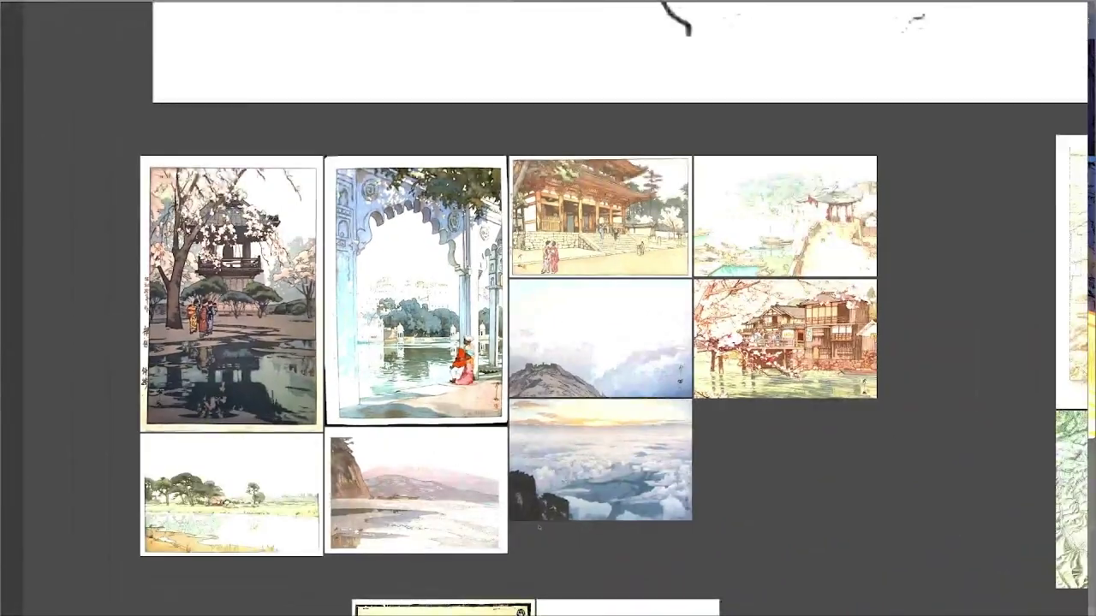
{"action": "scroll", "coordinate": [600, 554], "scroll_direction": "down", "scroll_amount": 2}
{"action": "left_click_drag", "start_coordinate": [601, 554], "coordinate": [752, 217]}
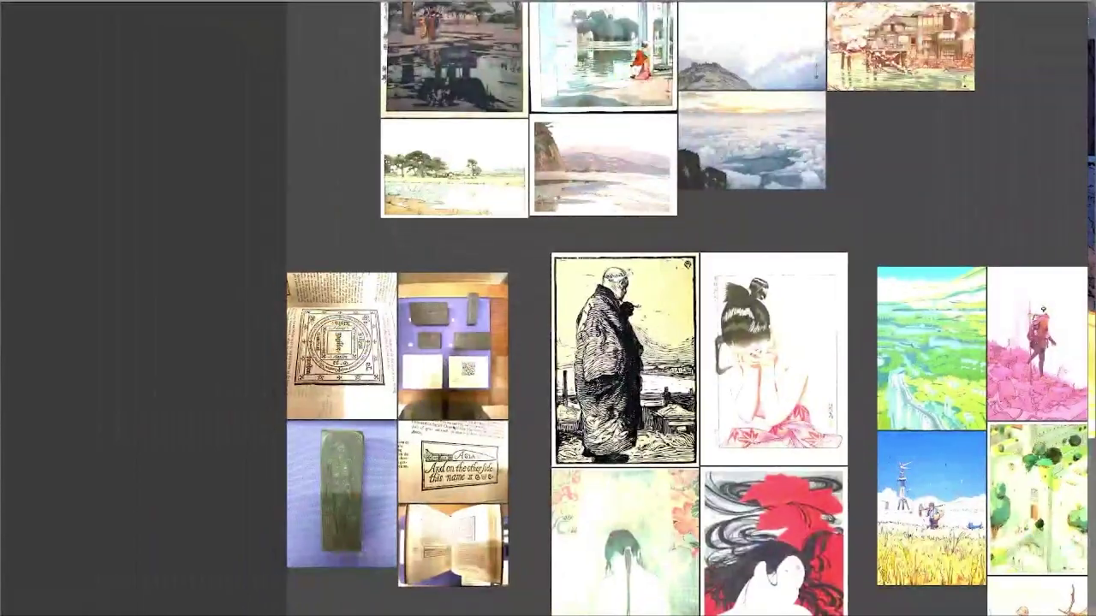
- Examine the reference photos of the carved stone pieces and the old book pages up close
{"action": "scroll", "coordinate": [368, 434], "scroll_direction": "up", "scroll_amount": 2}
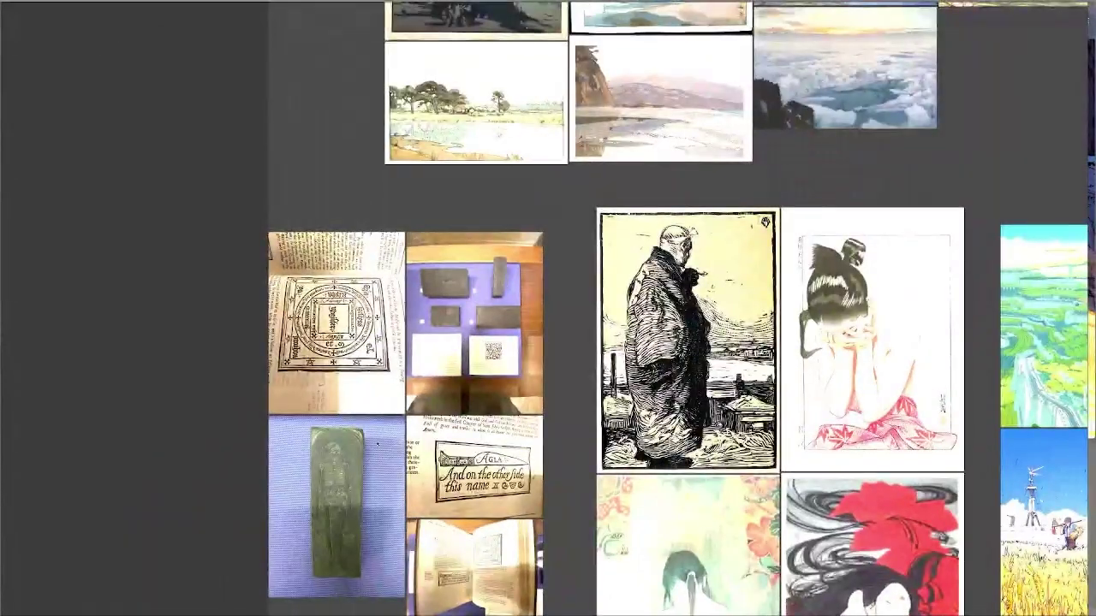
{"action": "scroll", "coordinate": [372, 435], "scroll_direction": "up", "scroll_amount": 2}
{"action": "left_click_drag", "start_coordinate": [373, 435], "coordinate": [453, 375]}
{"action": "scroll", "coordinate": [454, 374], "scroll_direction": "up", "scroll_amount": 2}
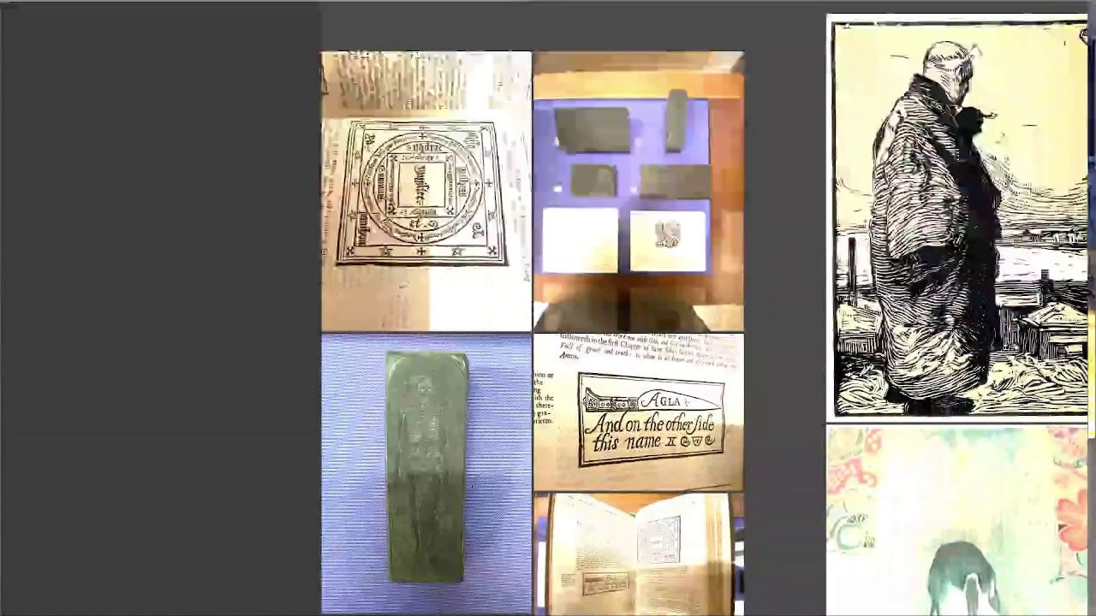
{"action": "scroll", "coordinate": [517, 316], "scroll_direction": "down", "scroll_amount": 4}
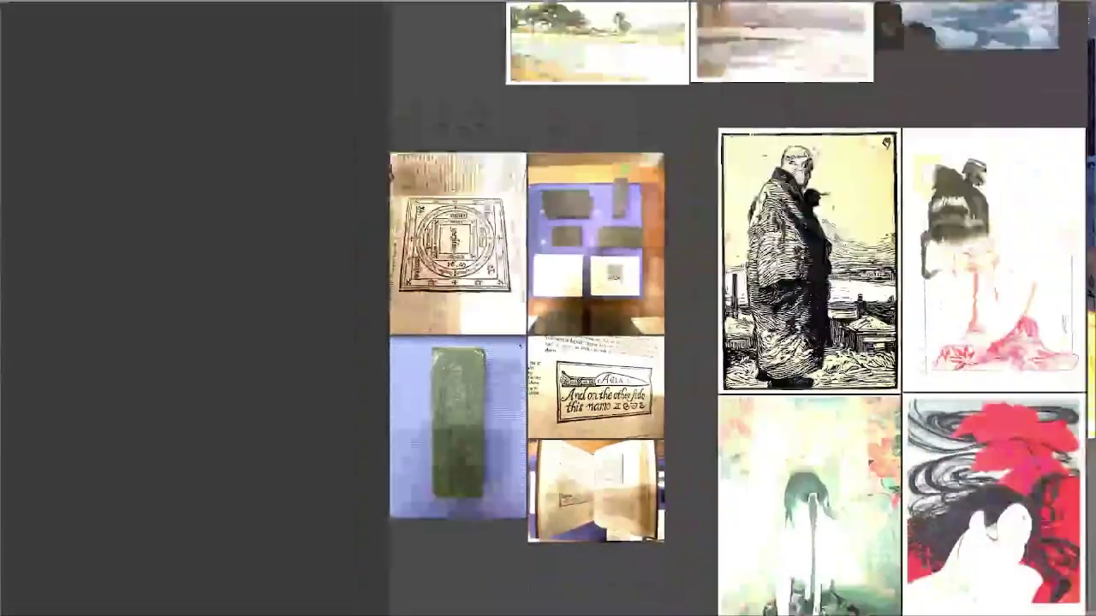
- Look over the reference board's figure prints, comic-style illustrations, Art Nouveau posters and snake artwork
{"action": "scroll", "coordinate": [591, 362], "scroll_direction": "down", "scroll_amount": 4}
{"action": "left_click_drag", "start_coordinate": [1013, 287], "coordinate": [566, 199]}
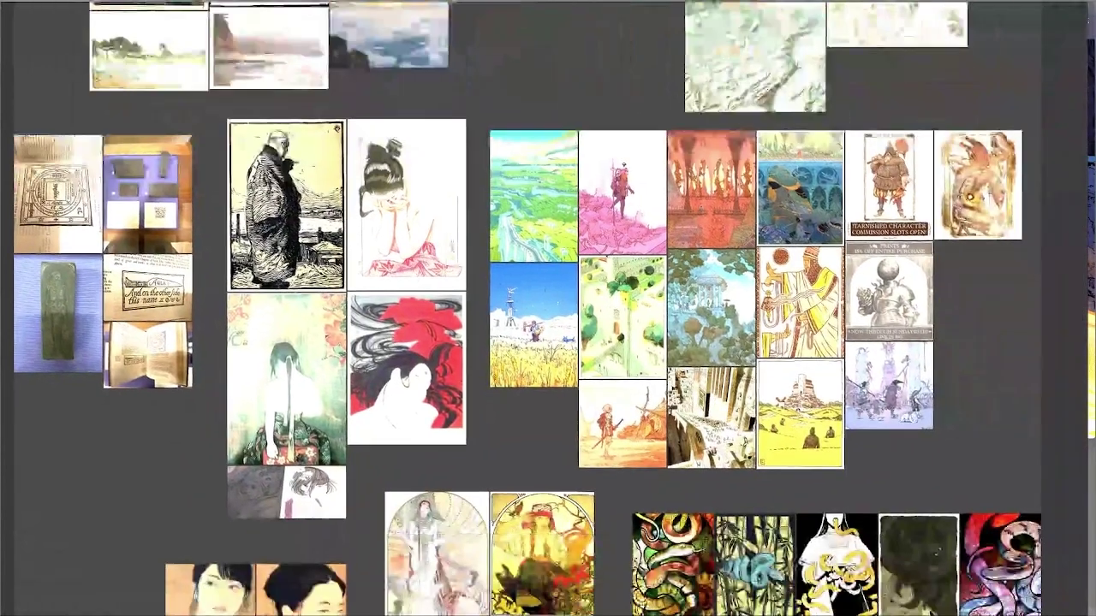
{"action": "left_click_drag", "start_coordinate": [663, 356], "coordinate": [758, 99]}
{"action": "scroll", "coordinate": [582, 358], "scroll_direction": "up", "scroll_amount": 2}
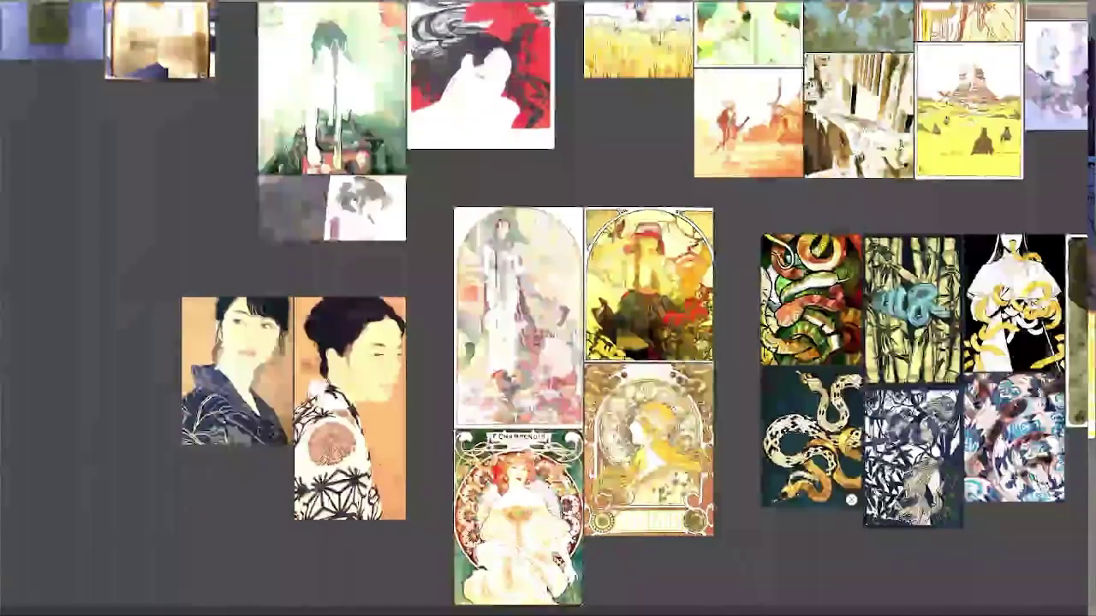
{"action": "left_click_drag", "start_coordinate": [642, 415], "coordinate": [617, 458]}
{"action": "scroll", "coordinate": [617, 458], "scroll_direction": "up", "scroll_amount": 6}
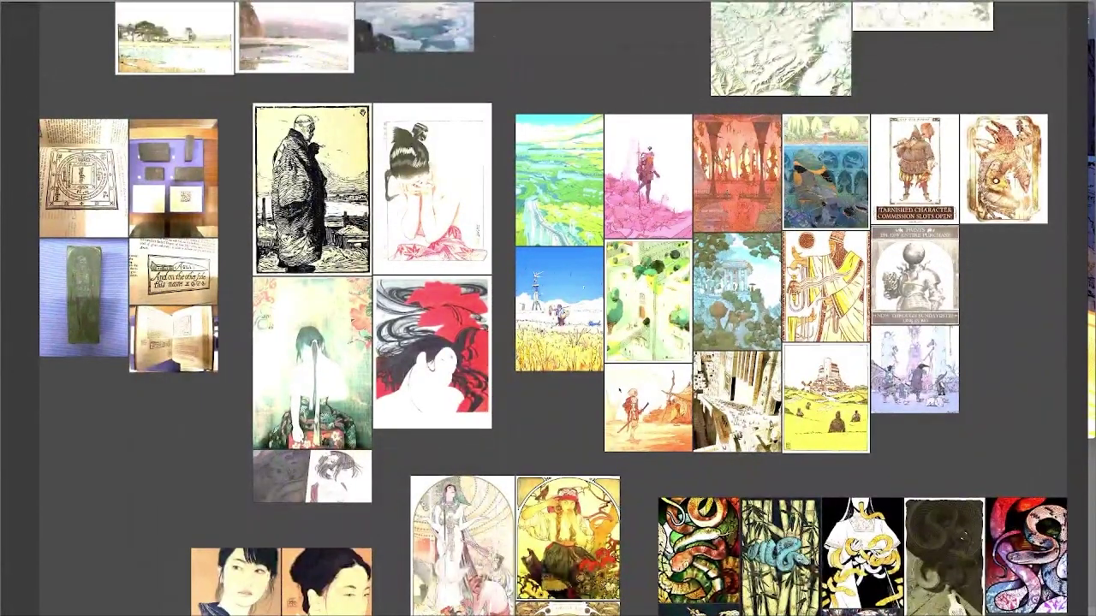
{"action": "left_click_drag", "start_coordinate": [754, 549], "coordinate": [744, 607]}
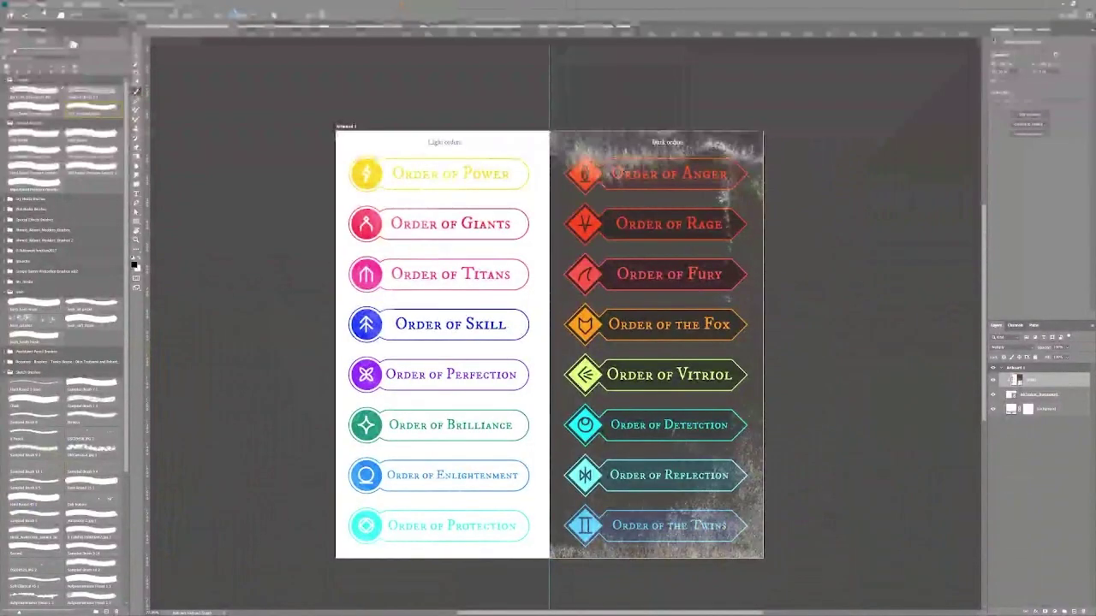
- Compare the light and dark order badge sheet with the Order of Power troop sheet in Photoshop
{"action": "left_click", "coordinate": [284, 26]}
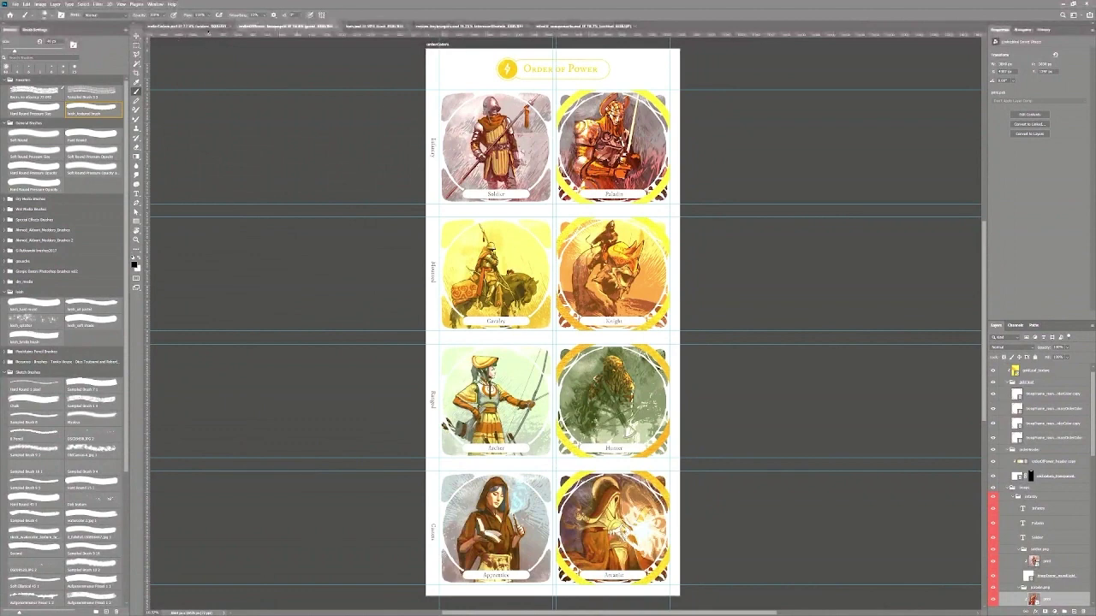
{"action": "left_click", "coordinate": [208, 28]}
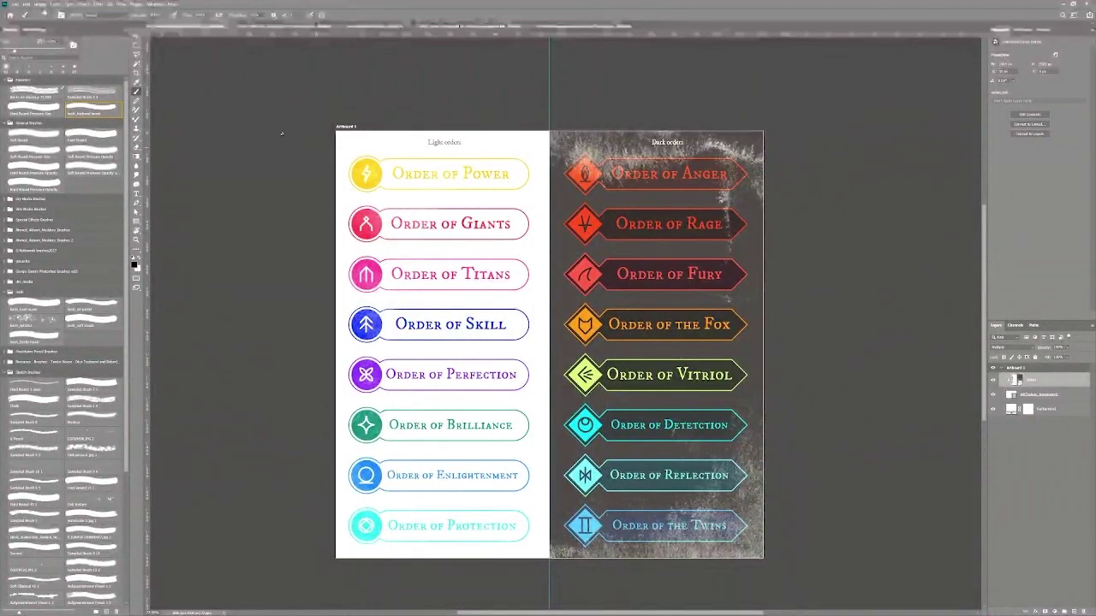
{"action": "left_click", "coordinate": [253, 27]}
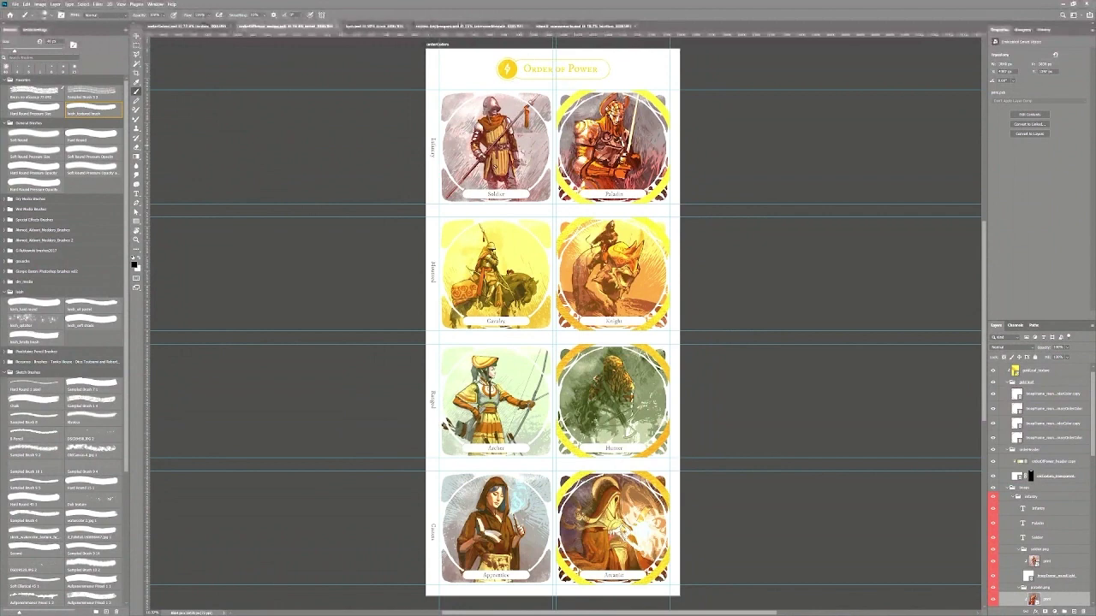
{"action": "left_click", "coordinate": [189, 26]}
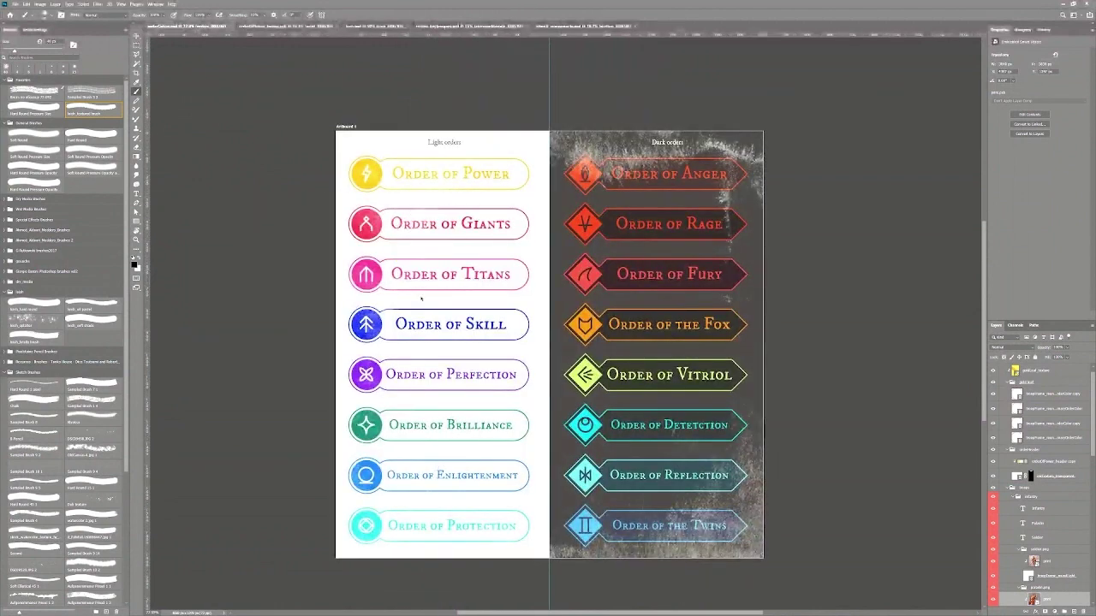
{"action": "left_click", "coordinate": [330, 26]}
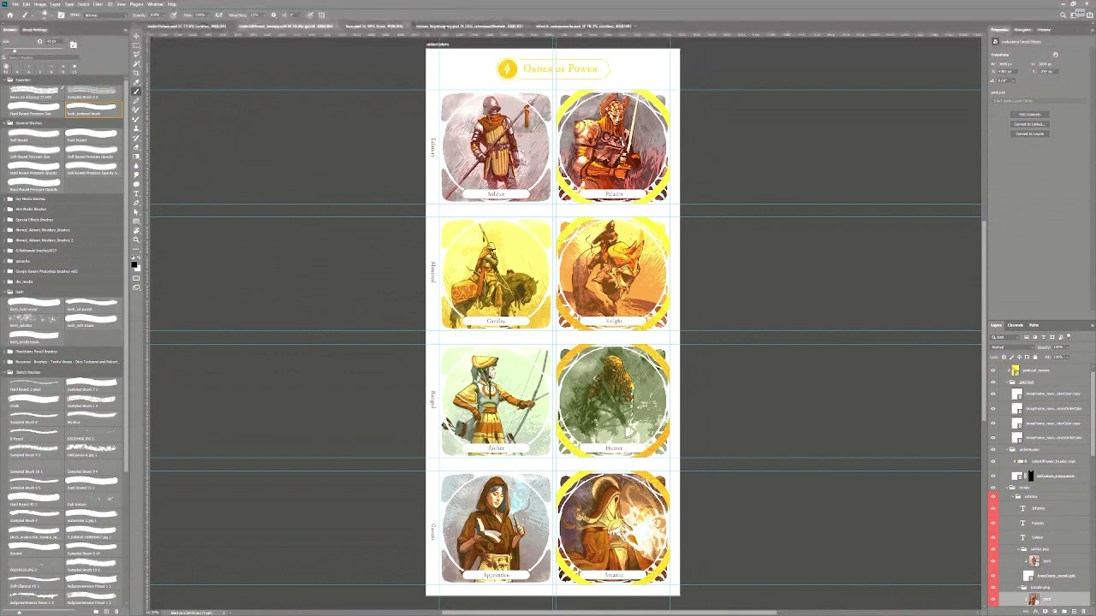
- Arrange the Realms Eternum key imagery document in a smaller, widened window beside the game website's opening artwork
{"action": "left_click", "coordinate": [449, 26]}
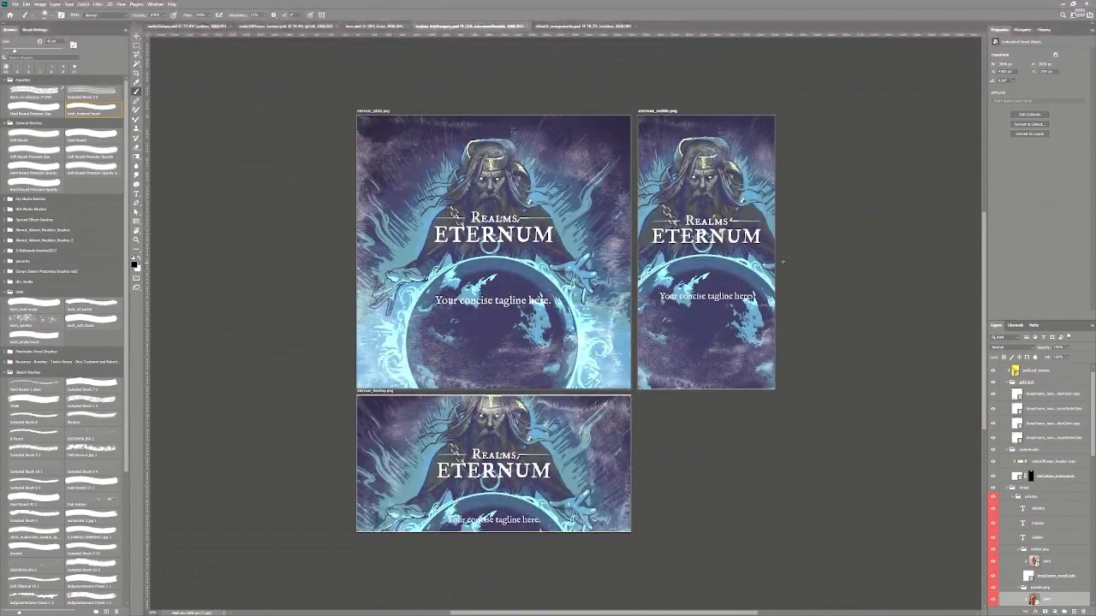
{"action": "left_click_drag", "start_coordinate": [947, 5], "coordinate": [586, 105]}
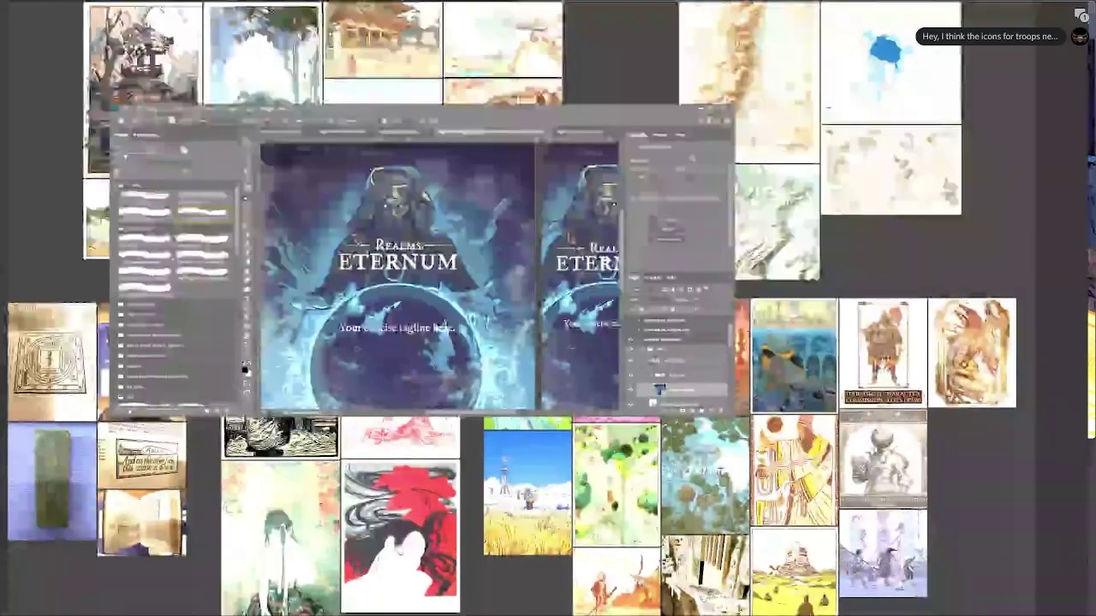
{"action": "key", "text": "alt+Tab"}
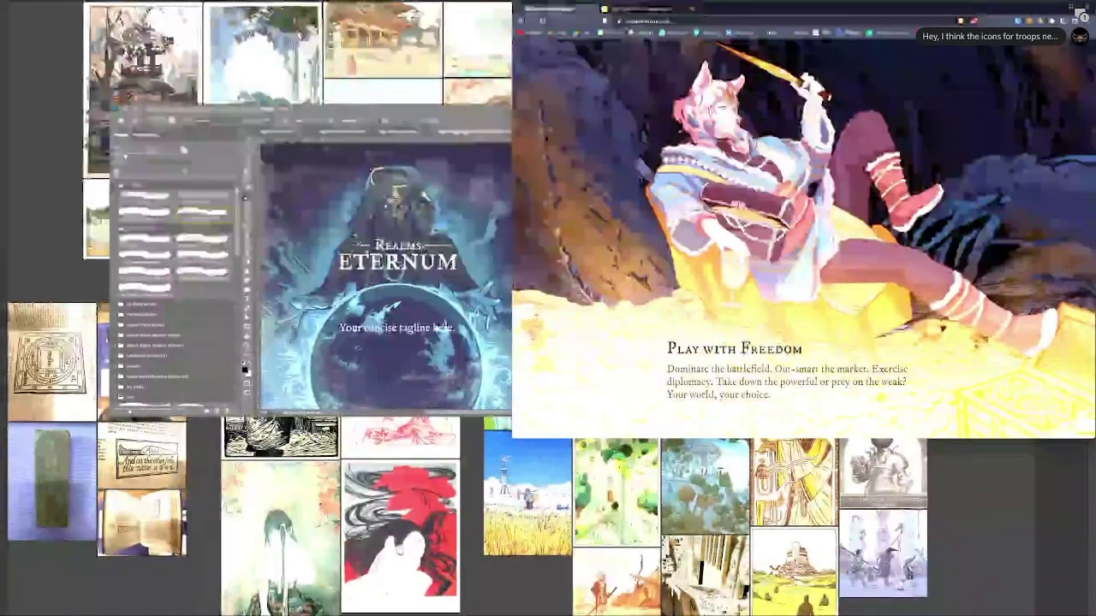
{"action": "scroll", "coordinate": [803, 235], "scroll_direction": "up", "scroll_amount": 5}
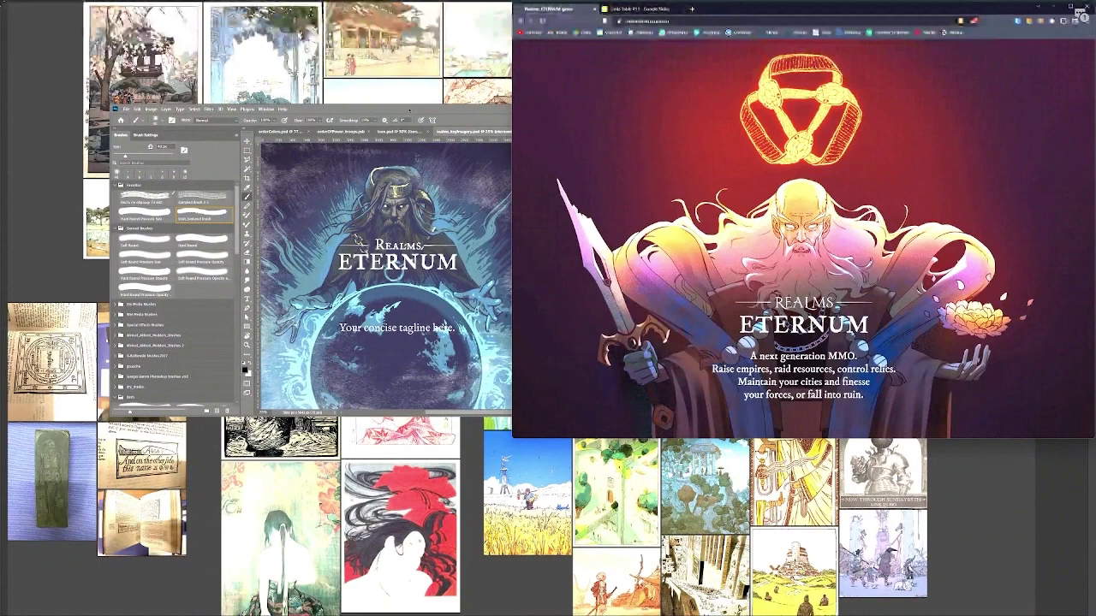
{"action": "left_click_drag", "start_coordinate": [409, 110], "coordinate": [348, 139]}
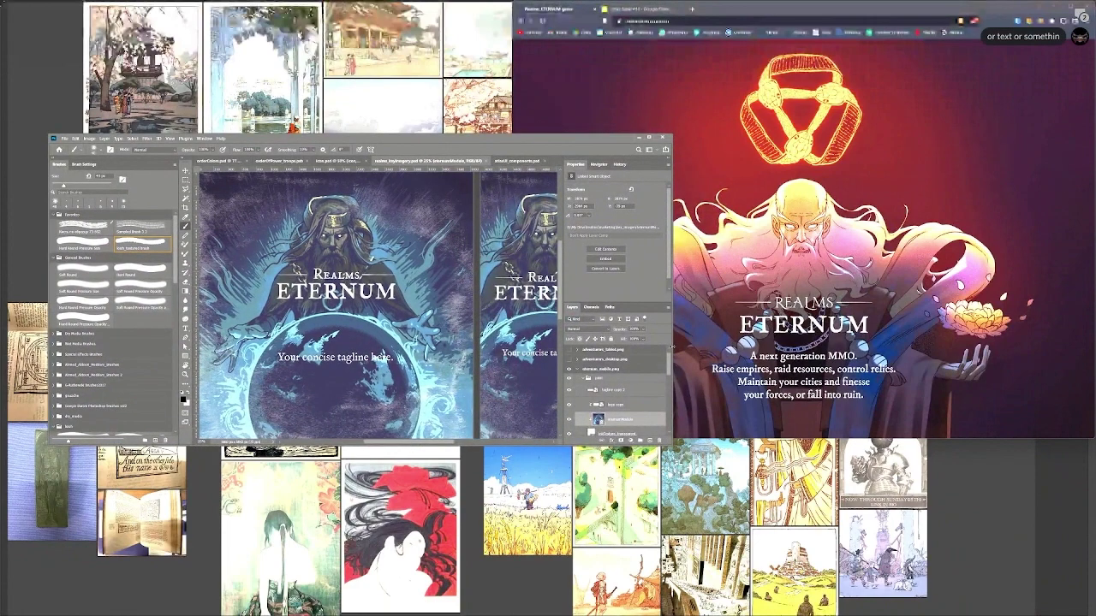
{"action": "left_click_drag", "start_coordinate": [672, 347], "coordinate": [776, 347]}
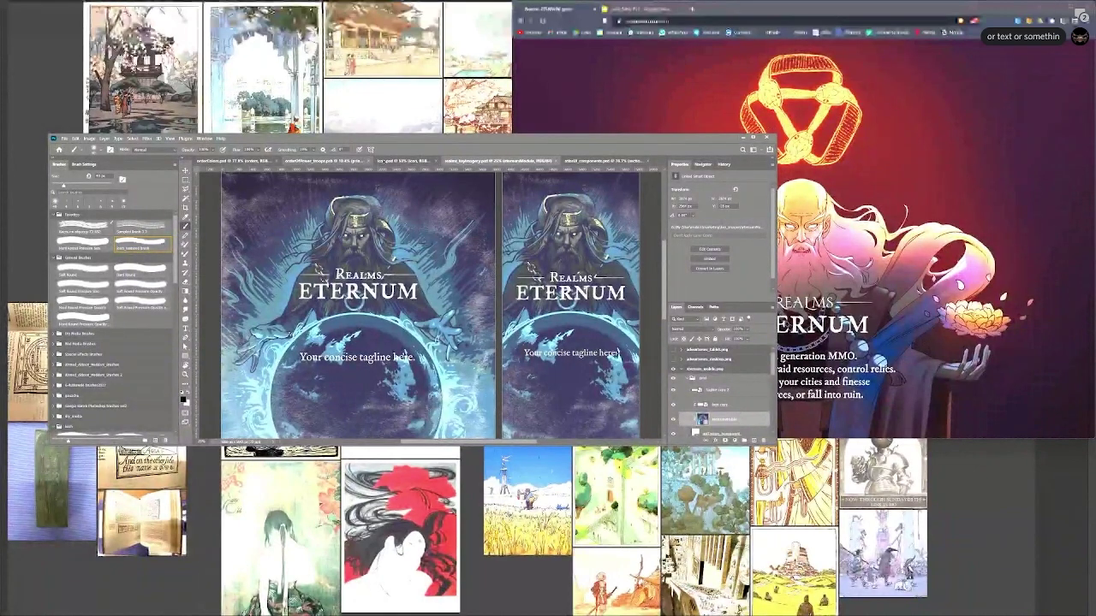
- Bring up the three-snake icon document and make the window taller to fit the whole drawing
{"action": "left_click", "coordinate": [388, 163]}
{"action": "scroll", "coordinate": [440, 293], "scroll_direction": "down", "scroll_amount": 1}
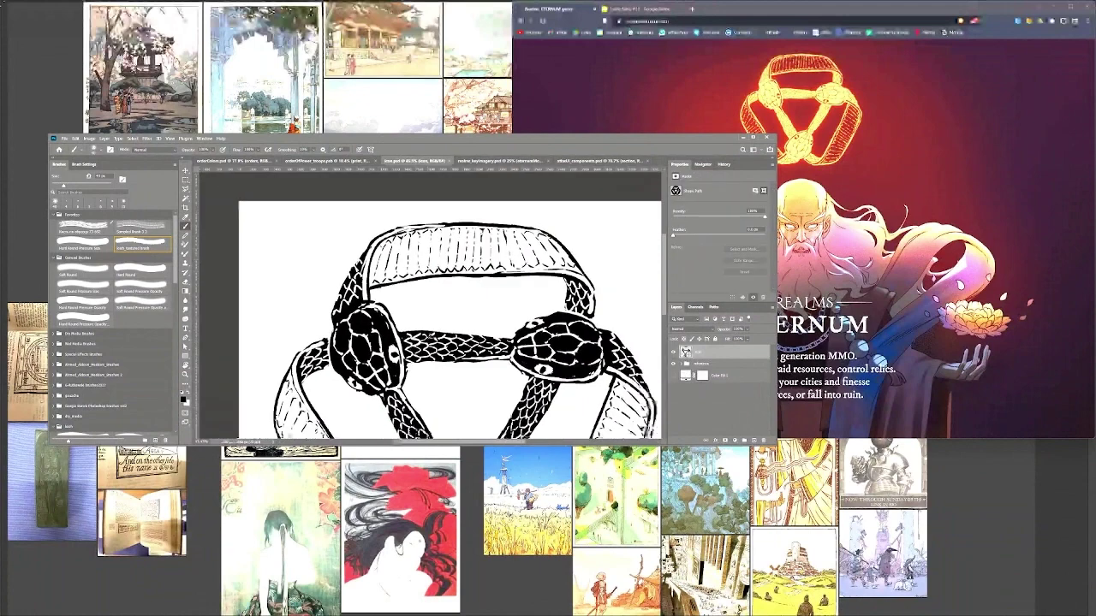
{"action": "scroll", "coordinate": [441, 332], "scroll_direction": "down", "scroll_amount": 1}
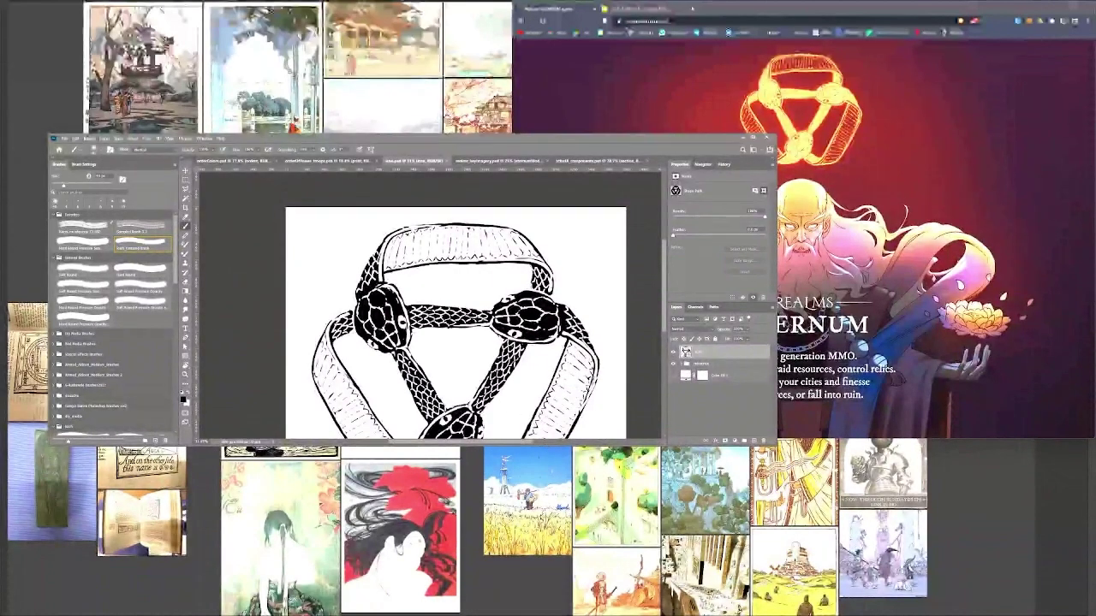
{"action": "left_click_drag", "start_coordinate": [411, 445], "coordinate": [412, 526]}
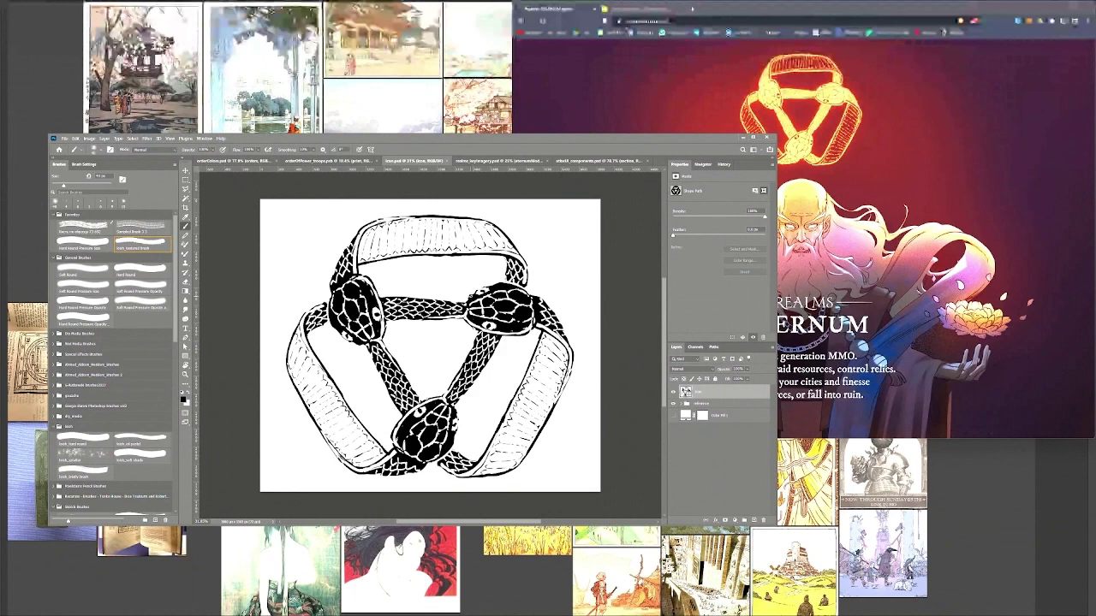
- Switch to Blender and inspect the low-poly model of the interlocked snake emblem from another angle
{"action": "key", "text": "alt+Tab"}
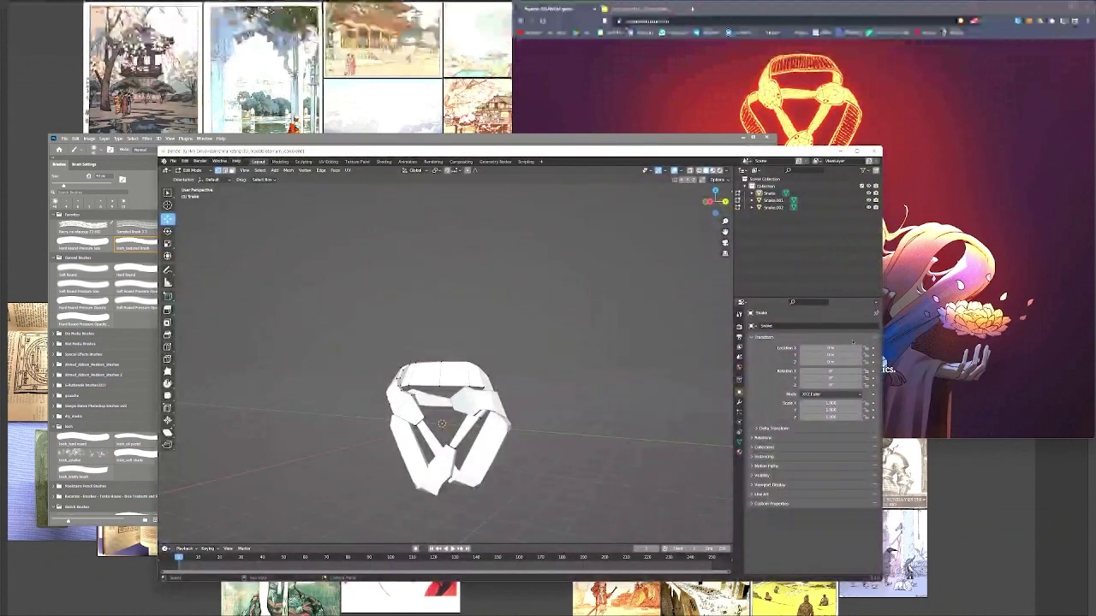
{"action": "left_click_drag", "start_coordinate": [479, 401], "coordinate": [509, 358]}
{"action": "scroll", "coordinate": [512, 437], "scroll_direction": "up", "scroll_amount": 2}
{"action": "mouse_move", "coordinate": [589, 450]}
{"action": "left_mouse_down"}
{"action": "mouse_move", "coordinate": [589, 414]}
{"action": "mouse_move", "coordinate": [590, 446]}
{"action": "left_mouse_up"}
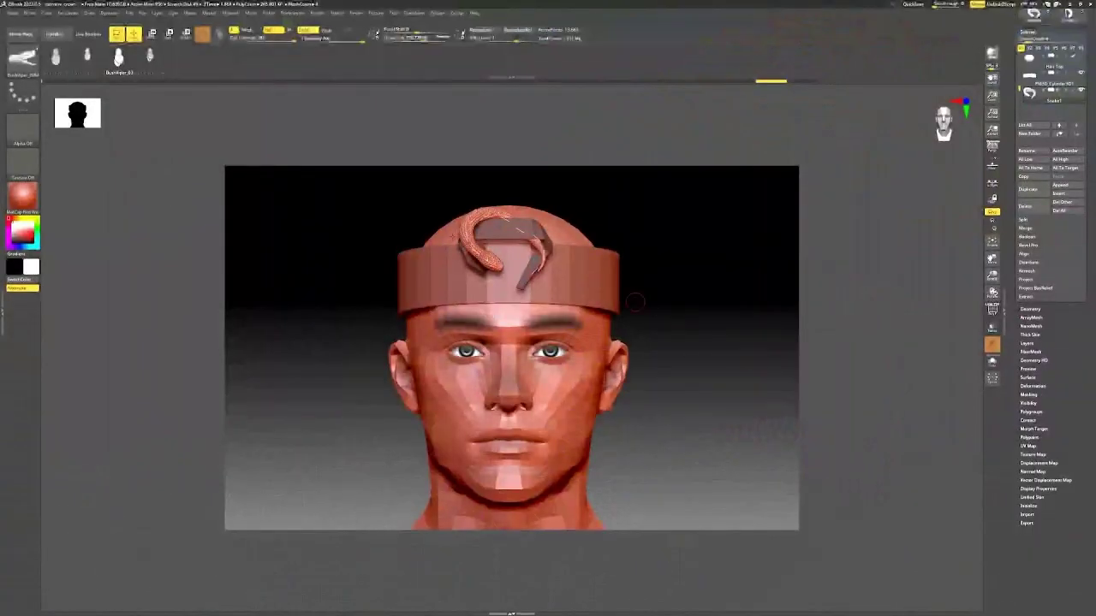
- Inspect the scaled snake sculpt on the crown around the head in ZBrush, from the front and close up
{"action": "mouse_move", "coordinate": [506, 261]}
{"action": "left_mouse_down"}
{"action": "mouse_move", "coordinate": [462, 214]}
{"action": "mouse_move", "coordinate": [526, 235]}
{"action": "left_mouse_up"}
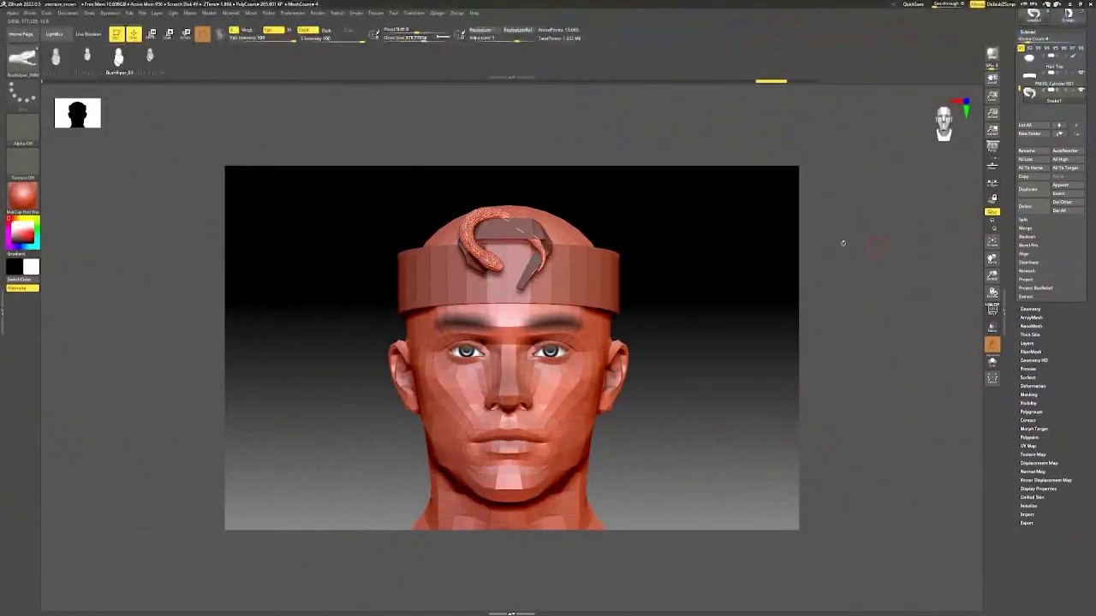
{"action": "left_click_drag", "start_coordinate": [758, 249], "coordinate": [722, 291]}
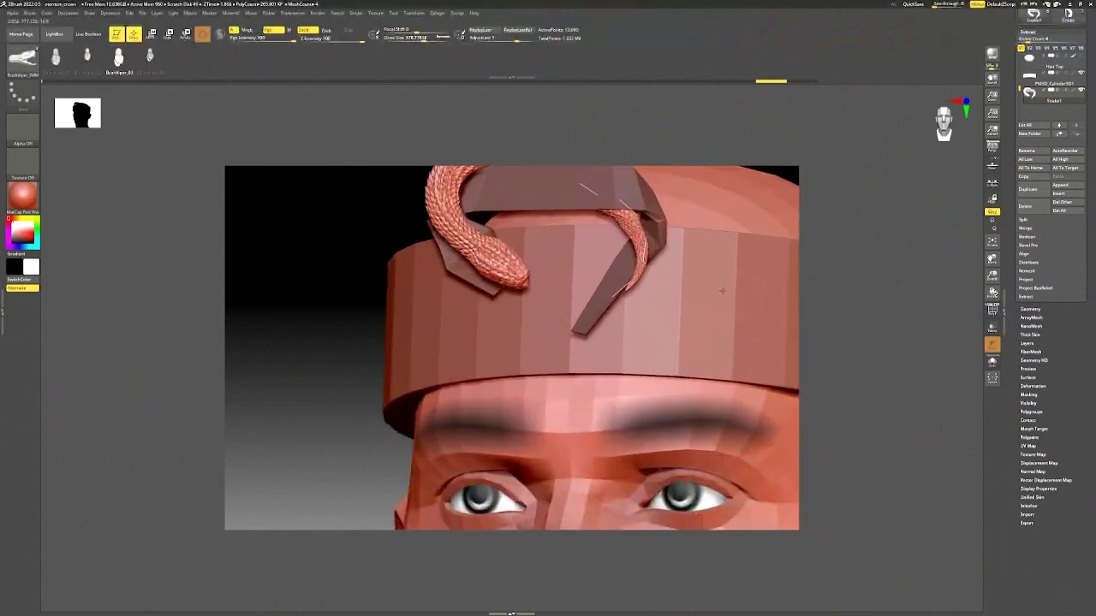
{"action": "mouse_move", "coordinate": [695, 152]}
{"action": "left_mouse_down"}
{"action": "mouse_move", "coordinate": [648, 283]}
{"action": "mouse_move", "coordinate": [659, 220]}
{"action": "mouse_move", "coordinate": [590, 282]}
{"action": "left_mouse_up"}
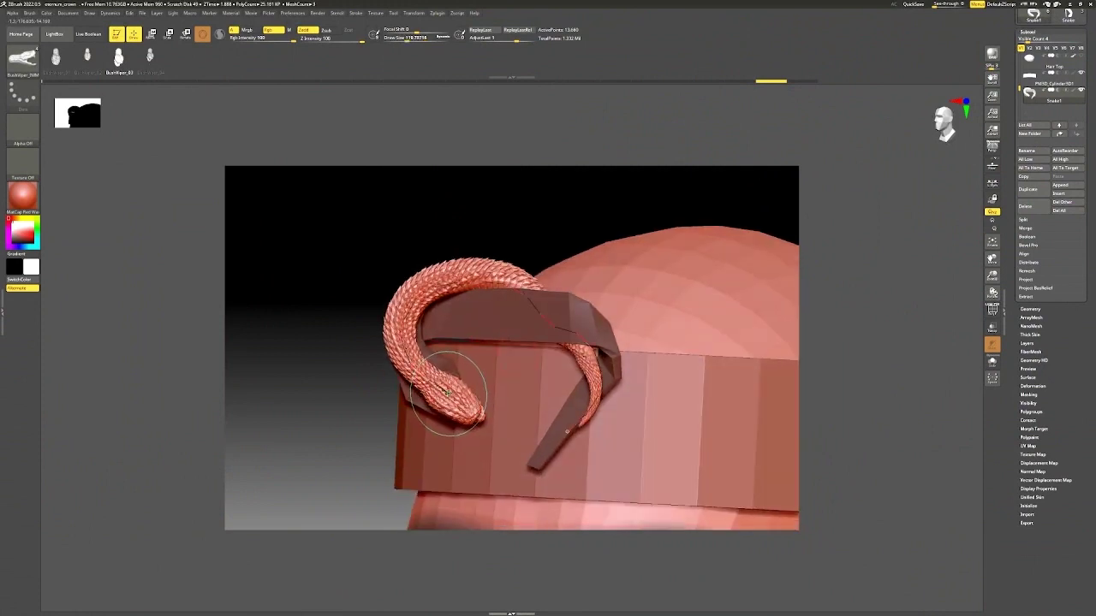
{"action": "mouse_move", "coordinate": [447, 390]}
{"action": "left_mouse_down"}
{"action": "mouse_move", "coordinate": [596, 411]}
{"action": "mouse_move", "coordinate": [783, 330]}
{"action": "mouse_move", "coordinate": [496, 301]}
{"action": "mouse_move", "coordinate": [466, 514]}
{"action": "mouse_move", "coordinate": [302, 385]}
{"action": "mouse_move", "coordinate": [433, 346]}
{"action": "mouse_move", "coordinate": [677, 341]}
{"action": "mouse_move", "coordinate": [719, 359]}
{"action": "left_mouse_up"}
{"action": "key", "text": "ctrl+z"}
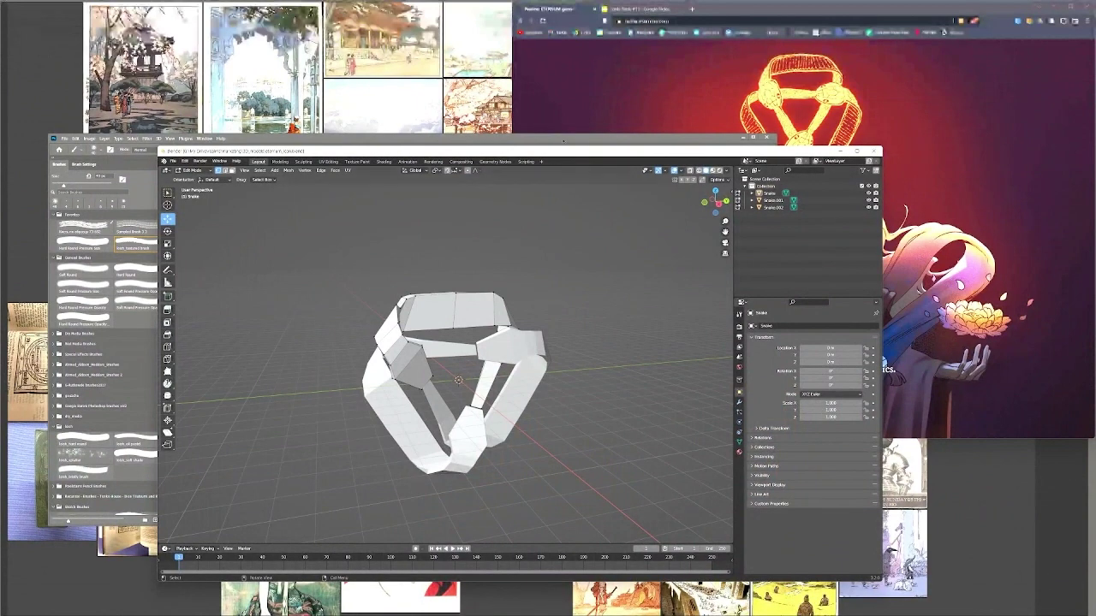
- Return to Photoshop by way of the game website and examine the UI component sheet's labels, input field and card frames
{"action": "left_click", "coordinate": [752, 6]}
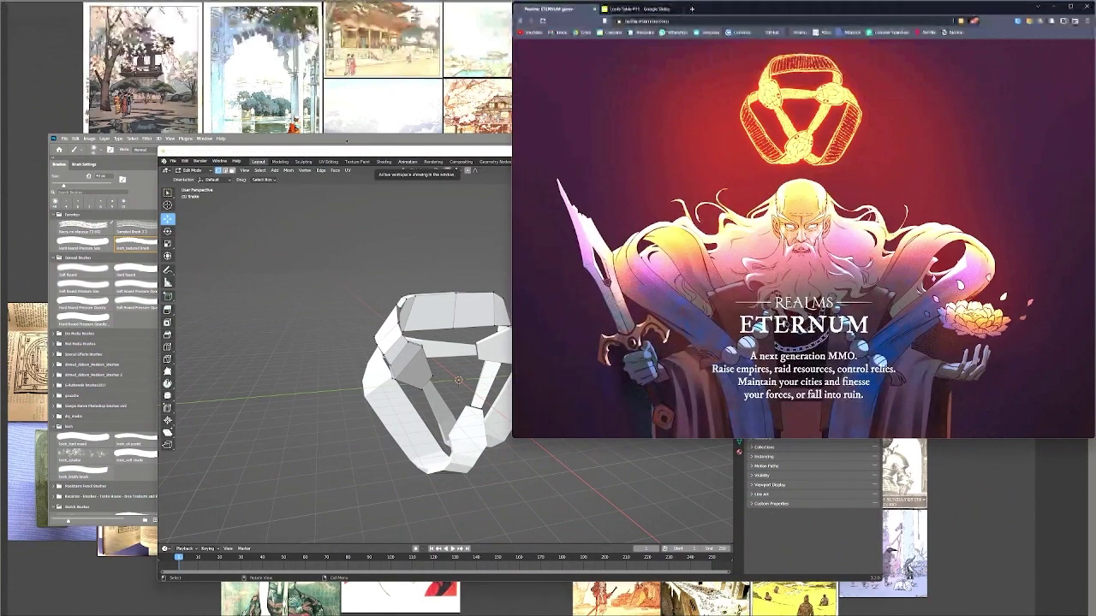
{"action": "left_click", "coordinate": [347, 141]}
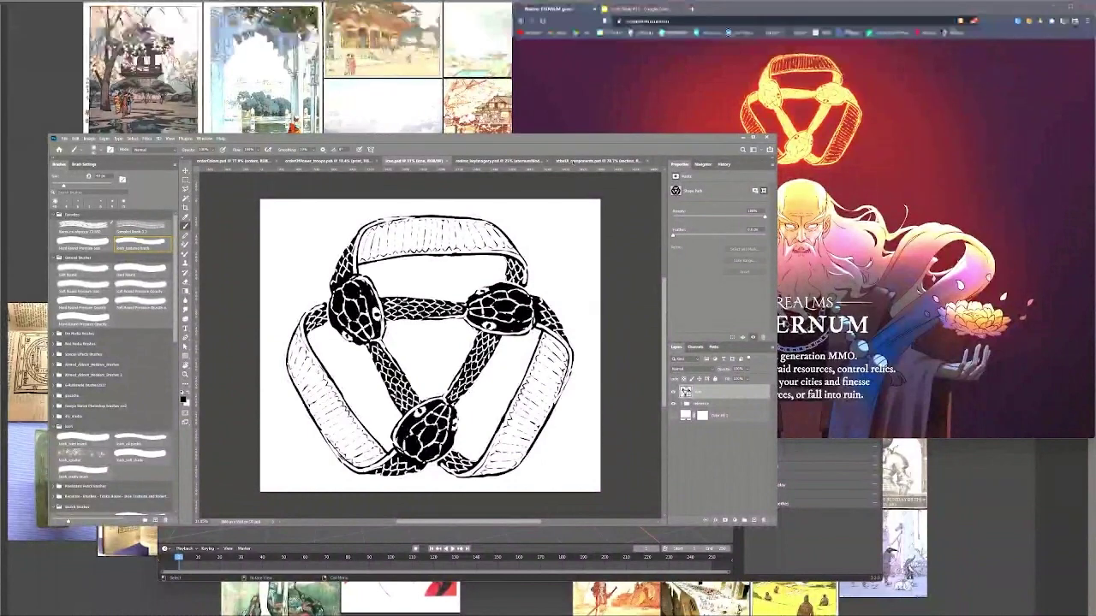
{"action": "left_click", "coordinate": [572, 162]}
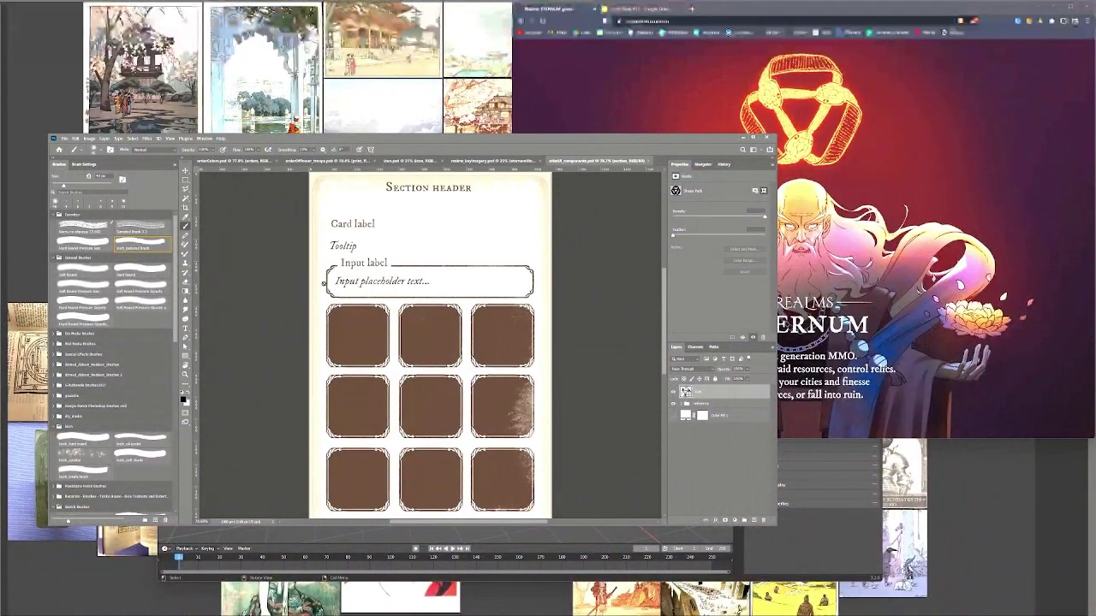
{"action": "scroll", "coordinate": [371, 327], "scroll_direction": "down", "scroll_amount": 2}
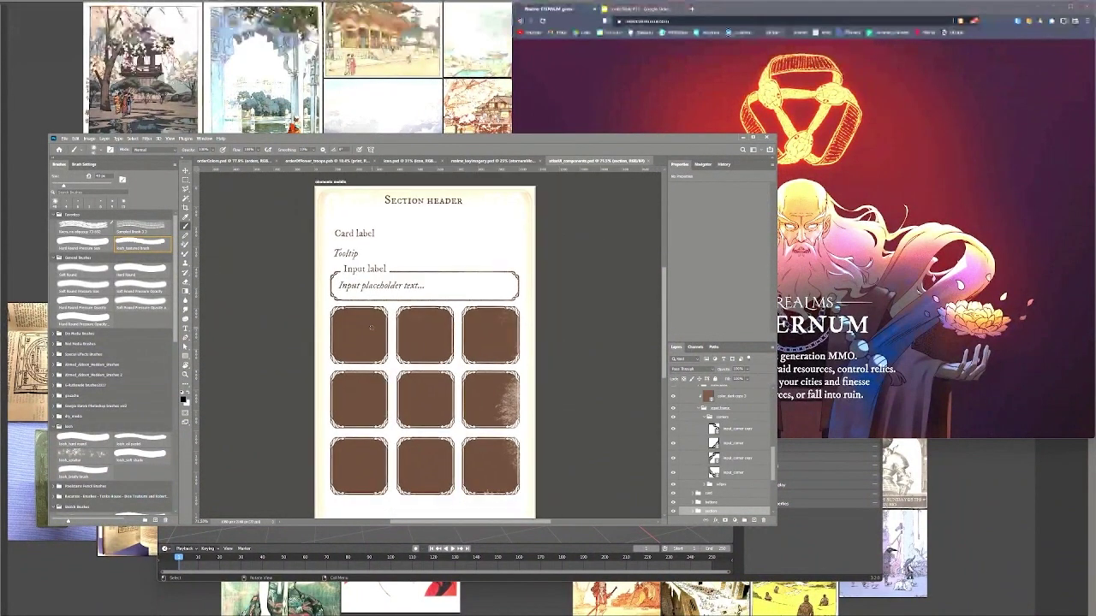
{"action": "scroll", "coordinate": [368, 246], "scroll_direction": "up", "scroll_amount": 2}
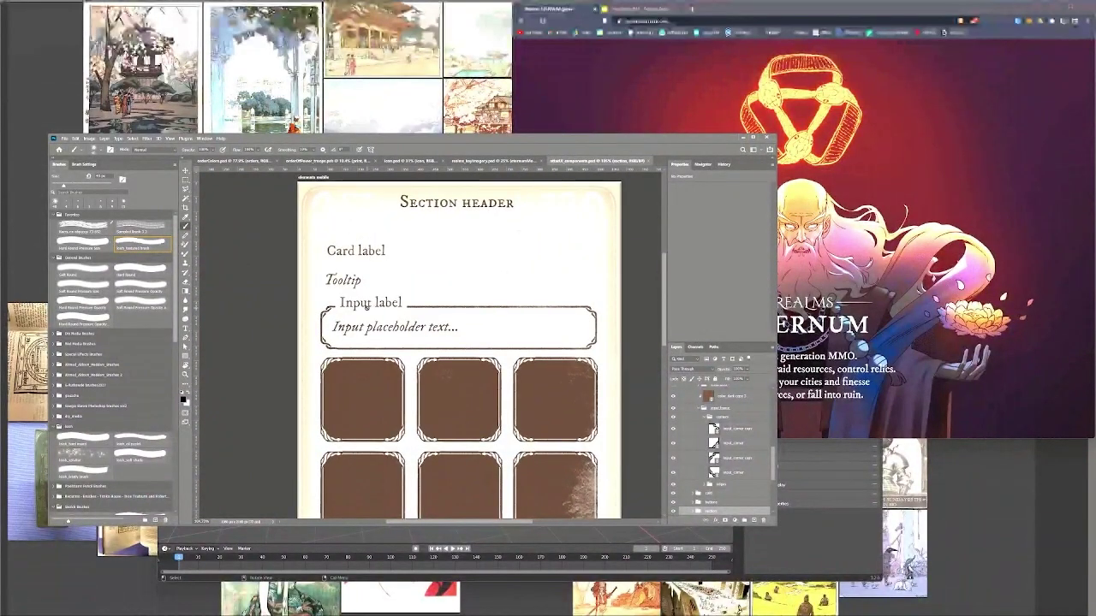
- Examine the card frames' ornate corners and the primary, secondary and tertiary buttons on the UI component sheet
{"action": "scroll", "coordinate": [380, 420], "scroll_direction": "down", "scroll_amount": 4}
{"action": "scroll", "coordinate": [380, 419], "scroll_direction": "down", "scroll_amount": 3}
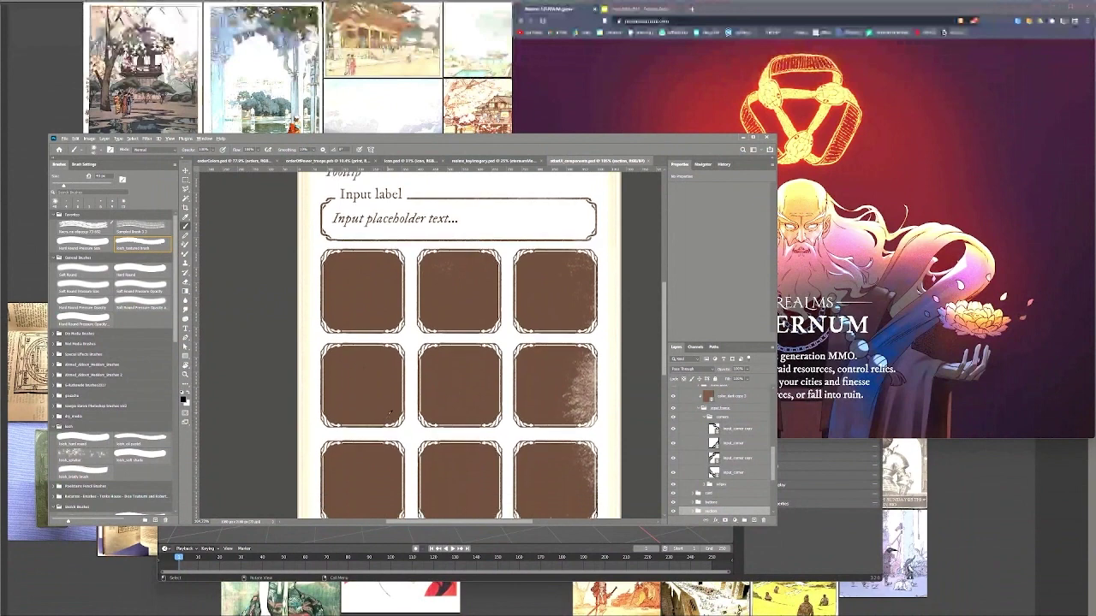
{"action": "scroll", "coordinate": [381, 420], "scroll_direction": "up", "scroll_amount": 3}
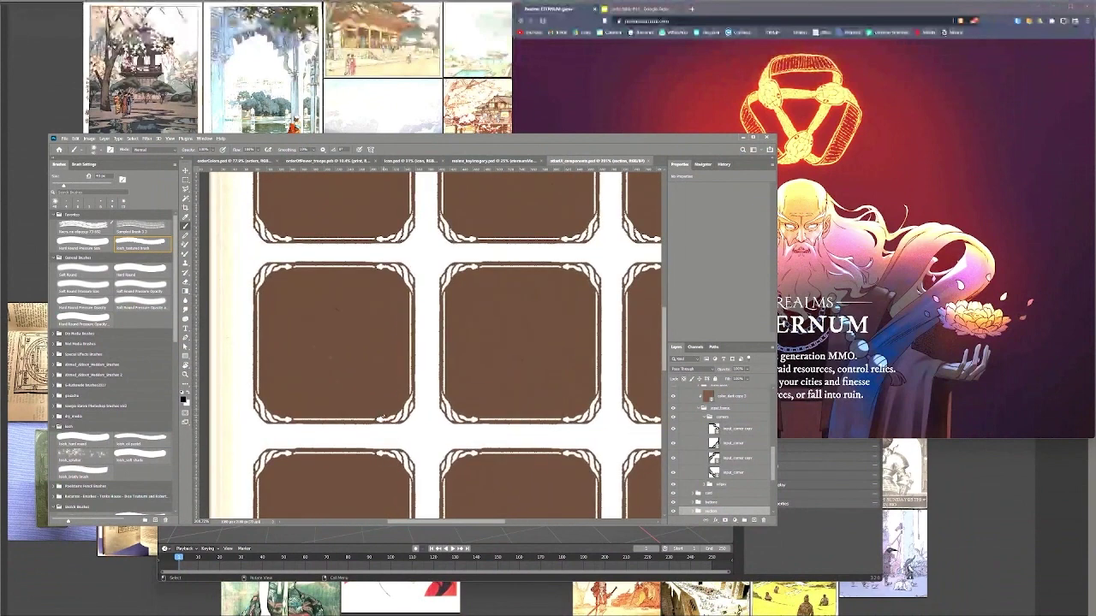
{"action": "scroll", "coordinate": [383, 417], "scroll_direction": "down", "scroll_amount": 9}
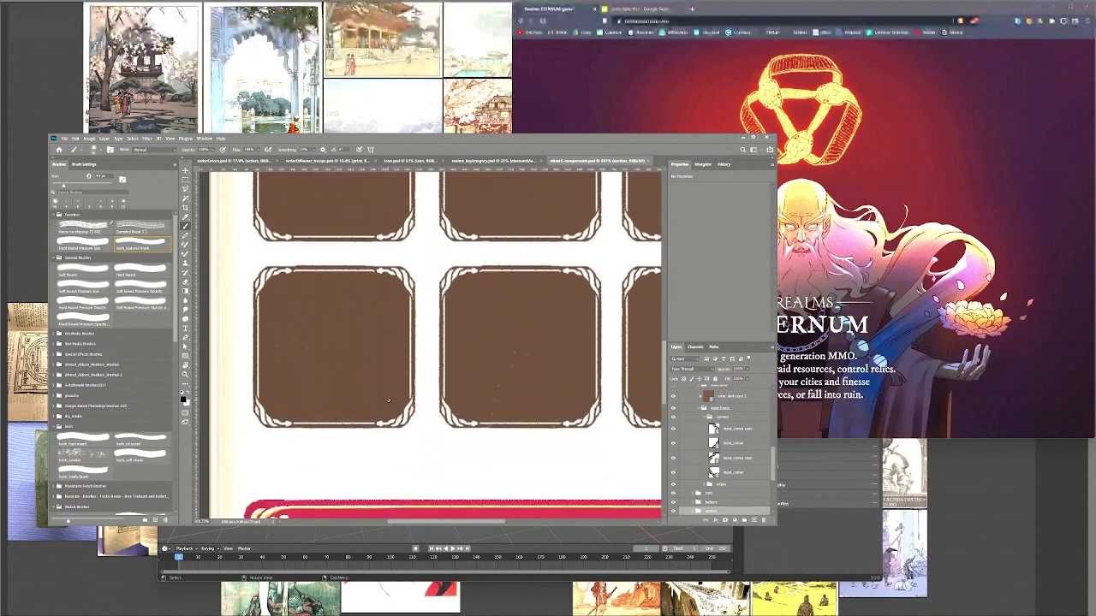
{"action": "scroll", "coordinate": [387, 400], "scroll_direction": "down", "scroll_amount": 5}
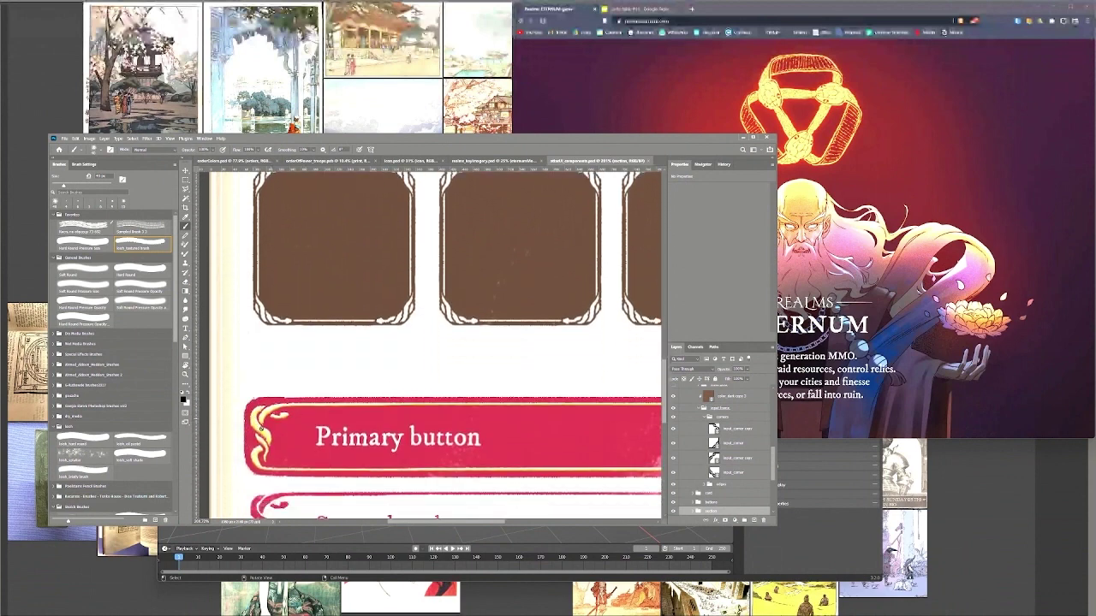
{"action": "scroll", "coordinate": [261, 428], "scroll_direction": "down", "scroll_amount": 3}
{"action": "scroll", "coordinate": [282, 428], "scroll_direction": "down", "scroll_amount": 2}
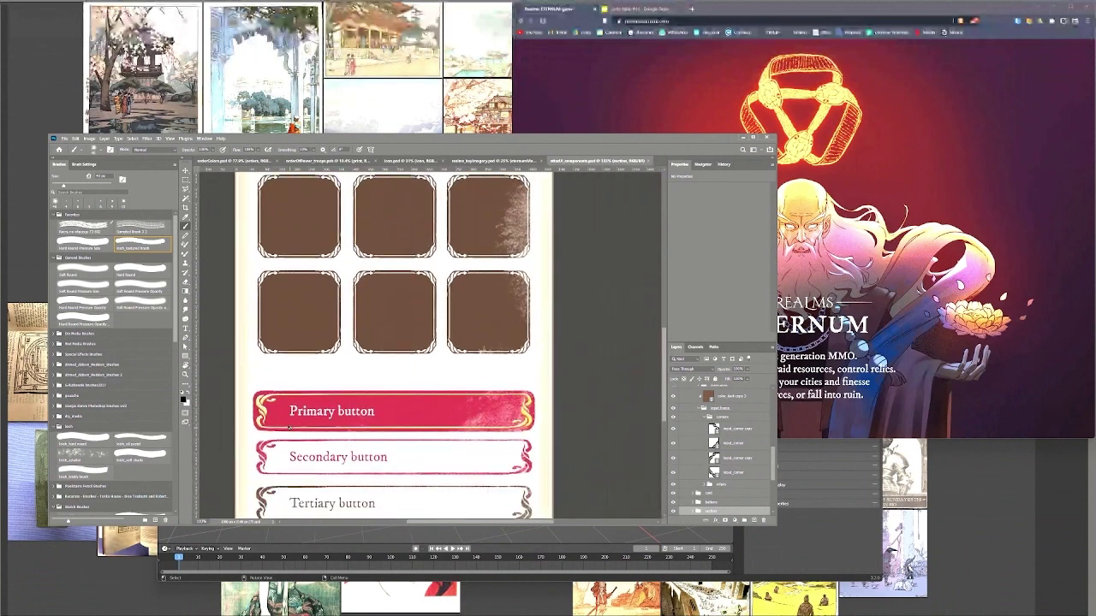
{"action": "scroll", "coordinate": [290, 427], "scroll_direction": "down", "scroll_amount": 4}
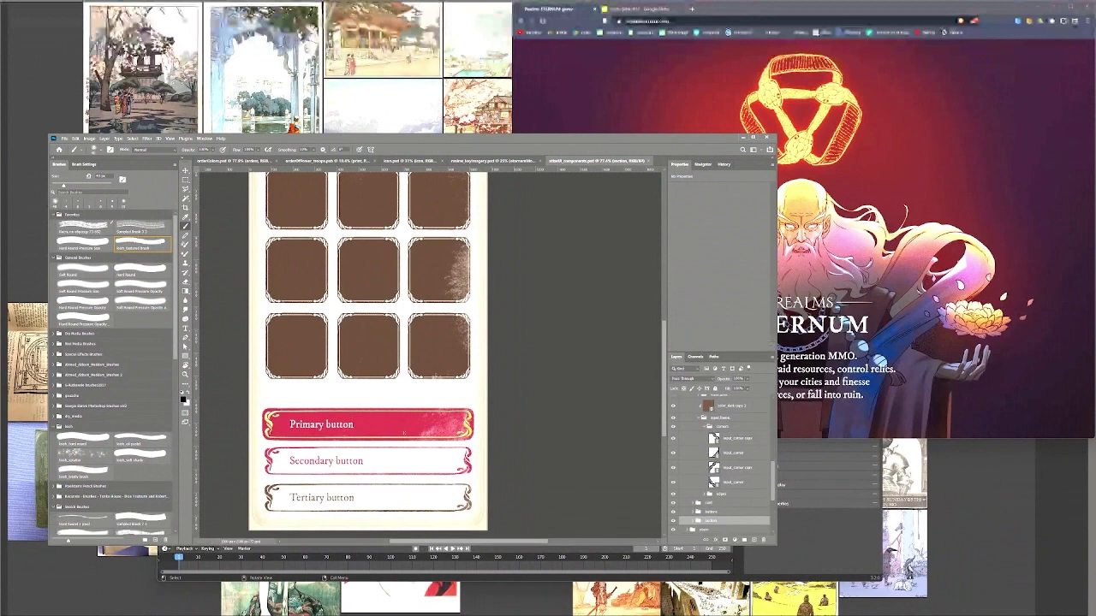
{"action": "scroll", "coordinate": [451, 410], "scroll_direction": "down", "scroll_amount": 1}
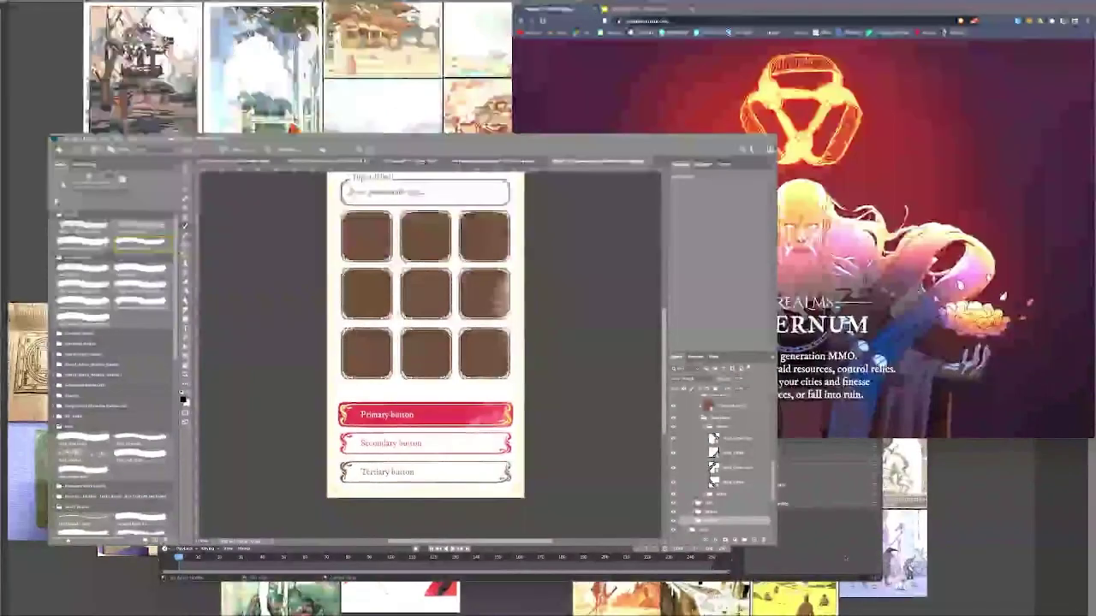
- Switch to Blender to show the low-poly snake emblem, go to the game website, and return to Photoshop
{"action": "left_click", "coordinate": [845, 559]}
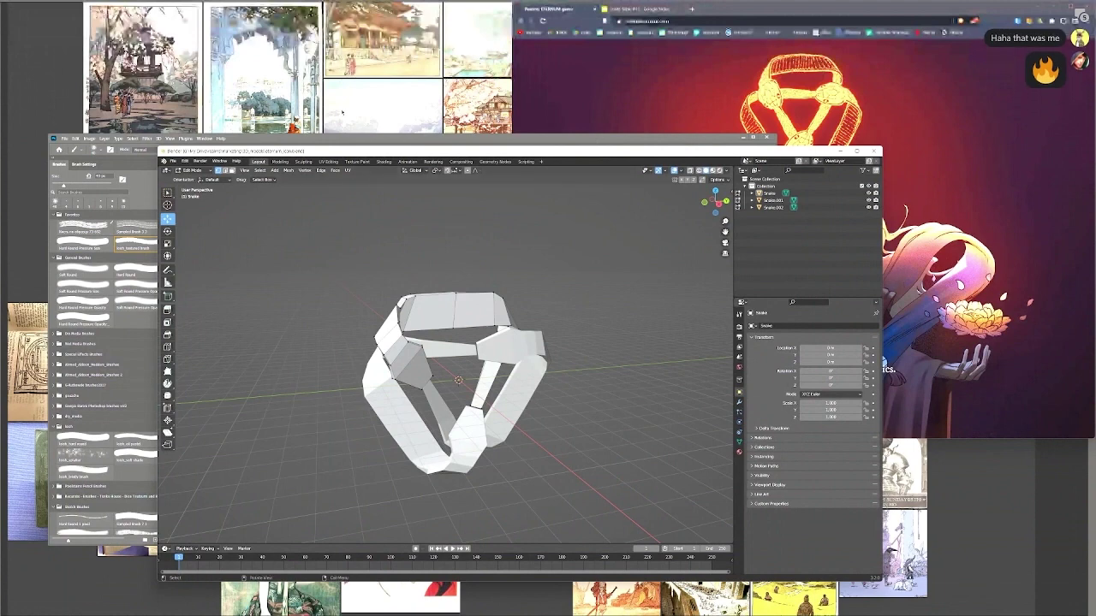
{"action": "left_click", "coordinate": [819, 123]}
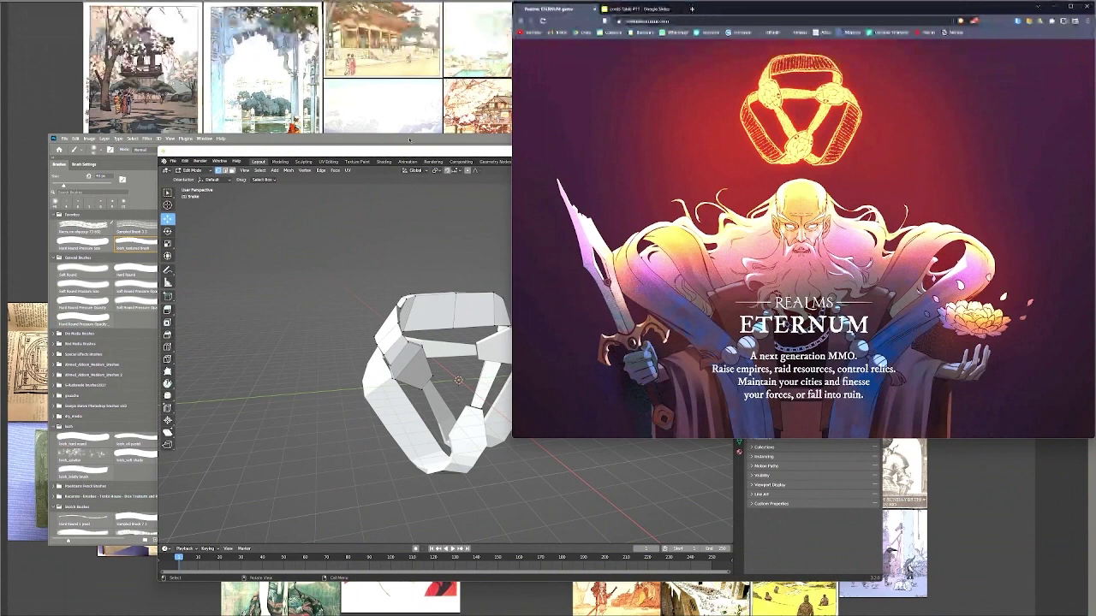
{"action": "left_click", "coordinate": [409, 139]}
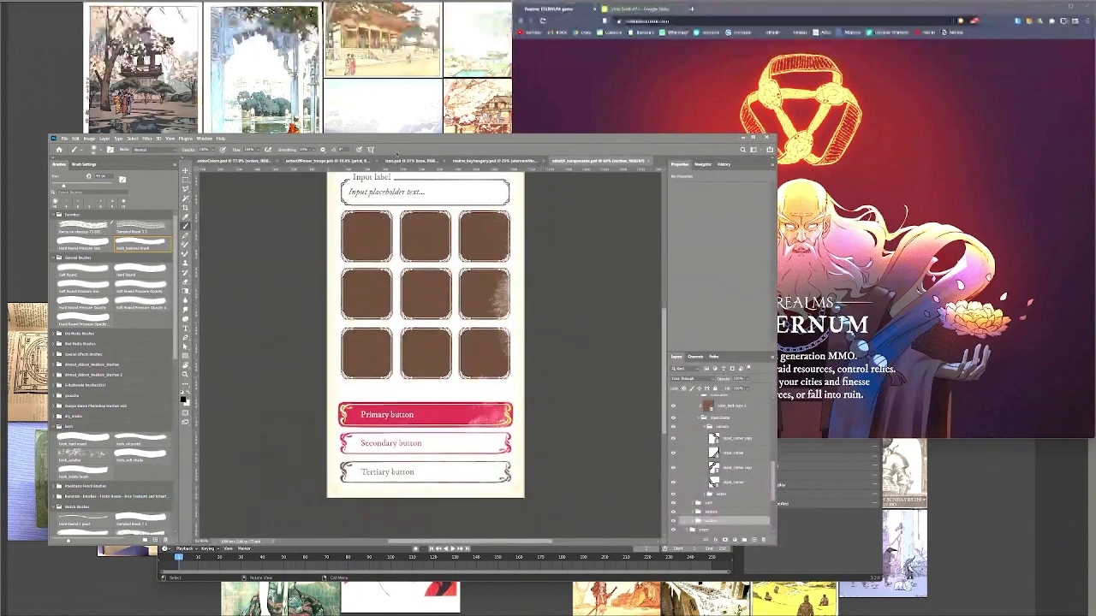
- Switch to the reference board and examine the snake artwork beside the Art Nouveau posters up close
{"action": "left_click", "coordinate": [32, 113]}
{"action": "scroll", "coordinate": [316, 210], "scroll_direction": "down", "scroll_amount": 5}
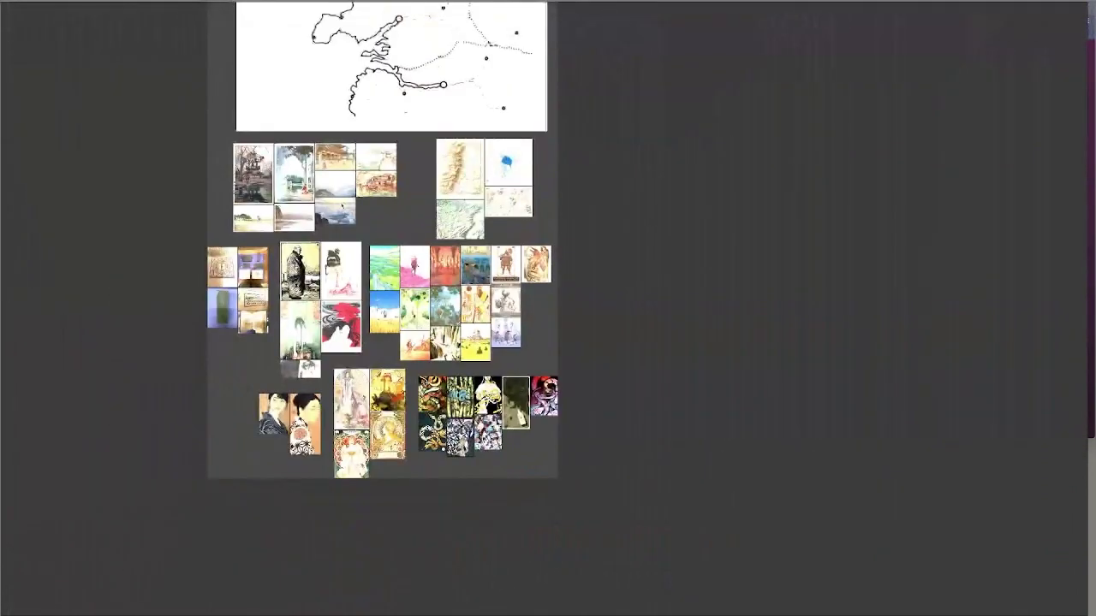
{"action": "scroll", "coordinate": [478, 423], "scroll_direction": "up", "scroll_amount": 6}
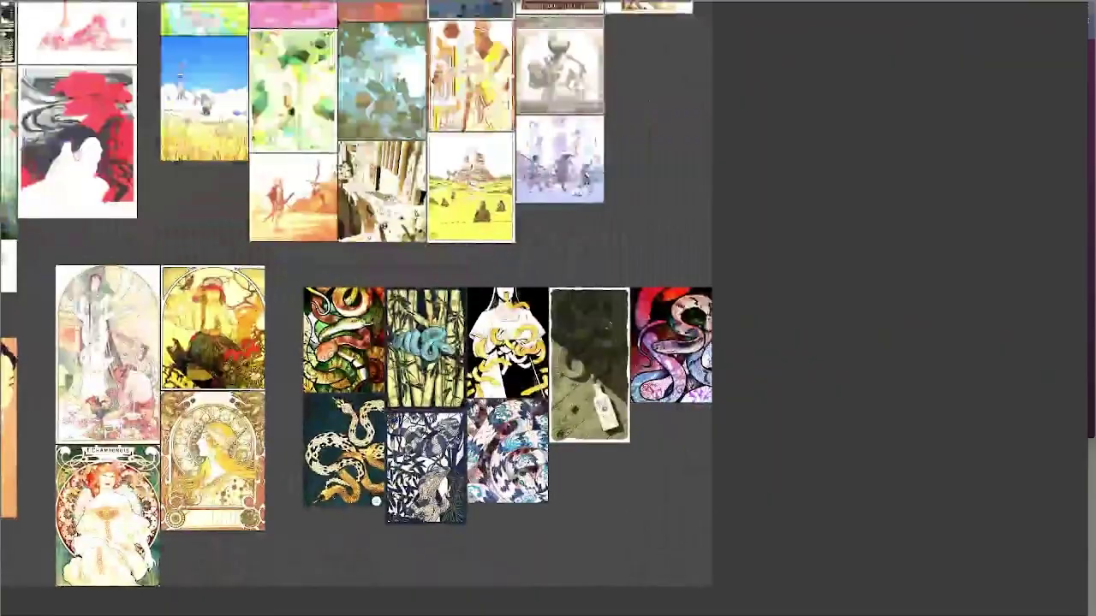
{"action": "scroll", "coordinate": [376, 501], "scroll_direction": "up", "scroll_amount": 2}
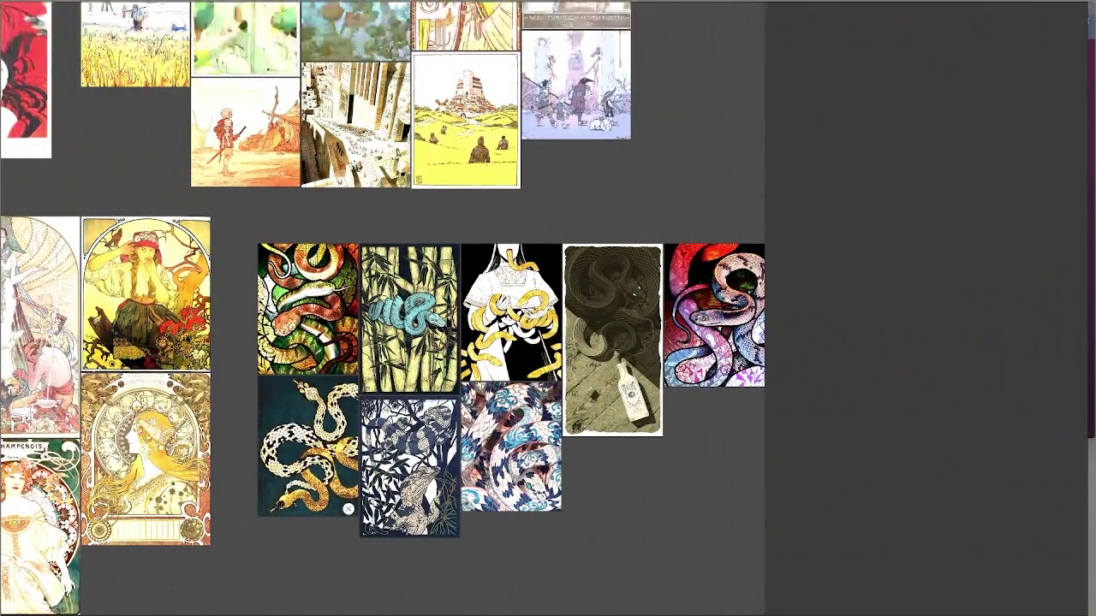
- Return to the UI component sheet in Photoshop and undo the last change to restore the card label
{"action": "key", "text": "alt+Tab"}
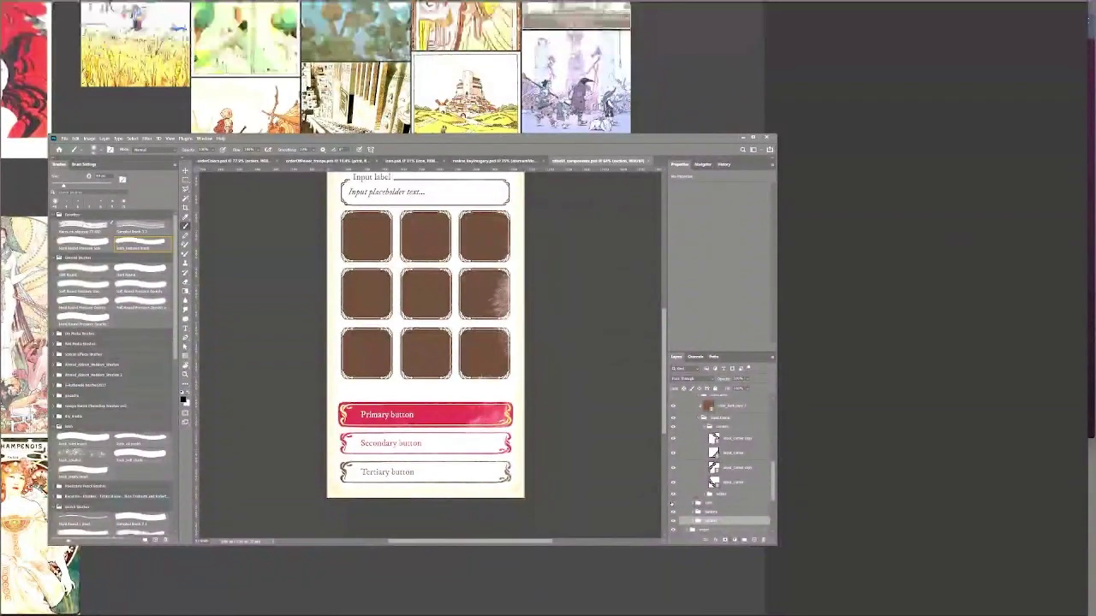
{"action": "scroll", "coordinate": [560, 386], "scroll_direction": "up", "scroll_amount": 3}
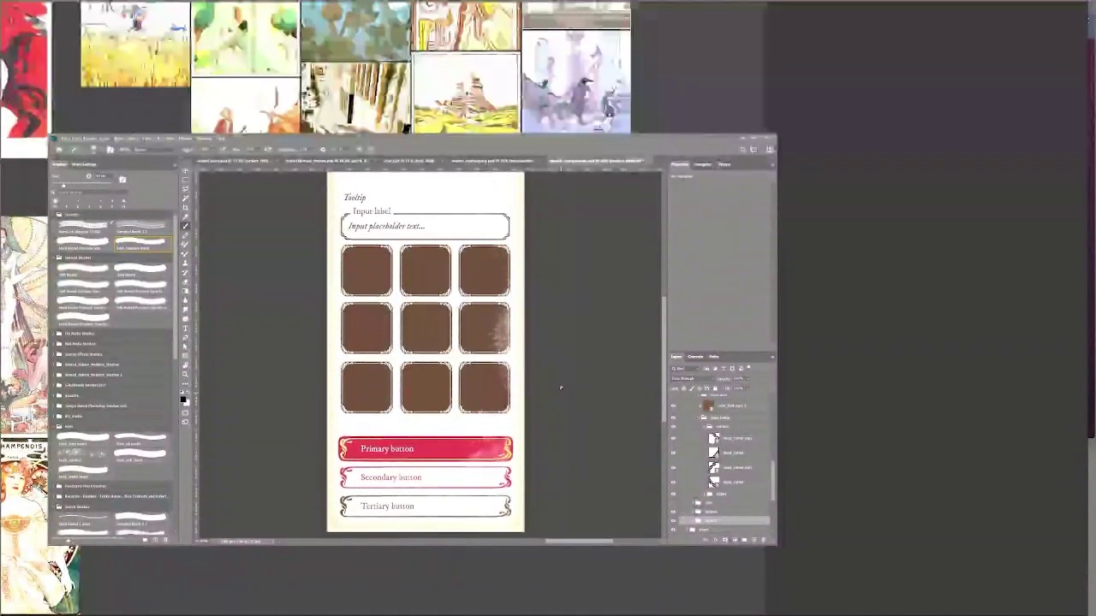
{"action": "scroll", "coordinate": [561, 388], "scroll_direction": "up", "scroll_amount": 1}
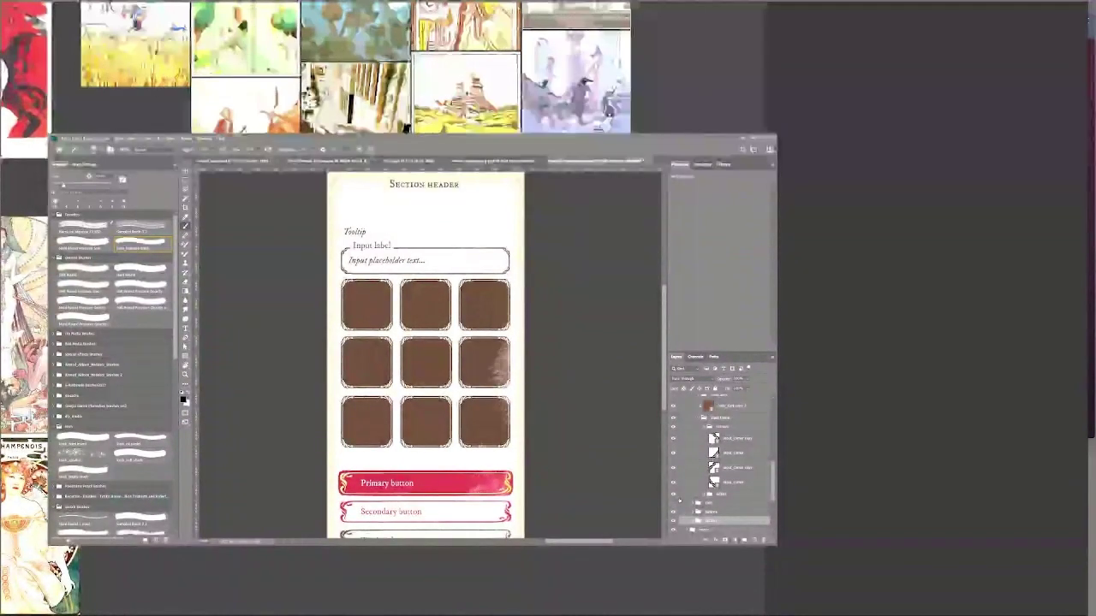
{"action": "key", "text": "ctrl+z"}
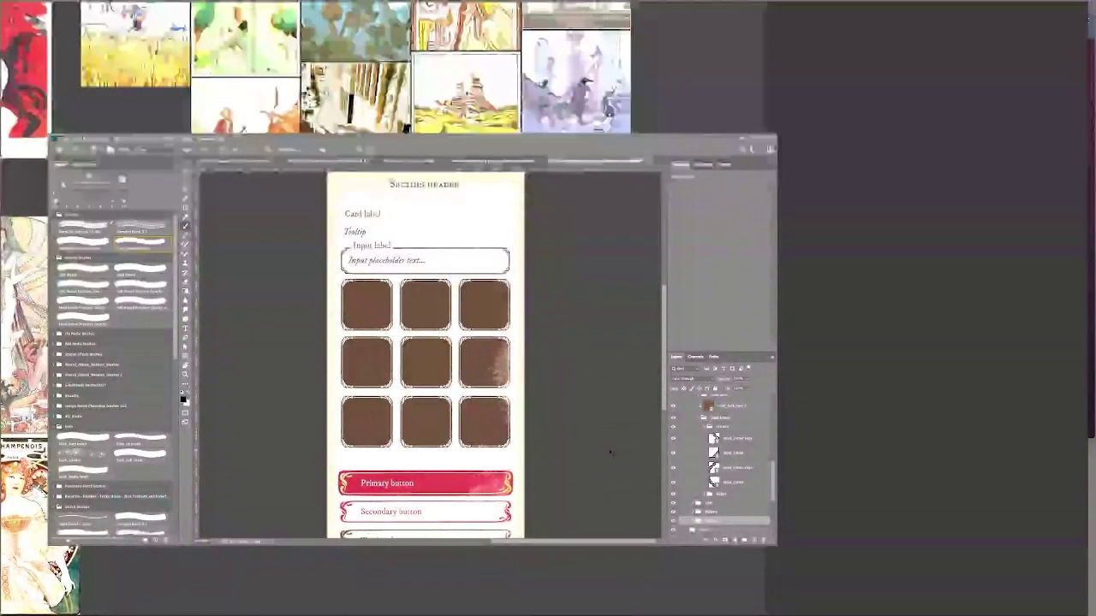
- Save the UI component sheet and bring the whole width of the artboard back into view
{"action": "scroll", "coordinate": [609, 451], "scroll_direction": "right", "scroll_amount": 3}
{"action": "scroll", "coordinate": [610, 450], "scroll_direction": "left", "scroll_amount": 6}
{"action": "key", "text": "ctrl+s"}
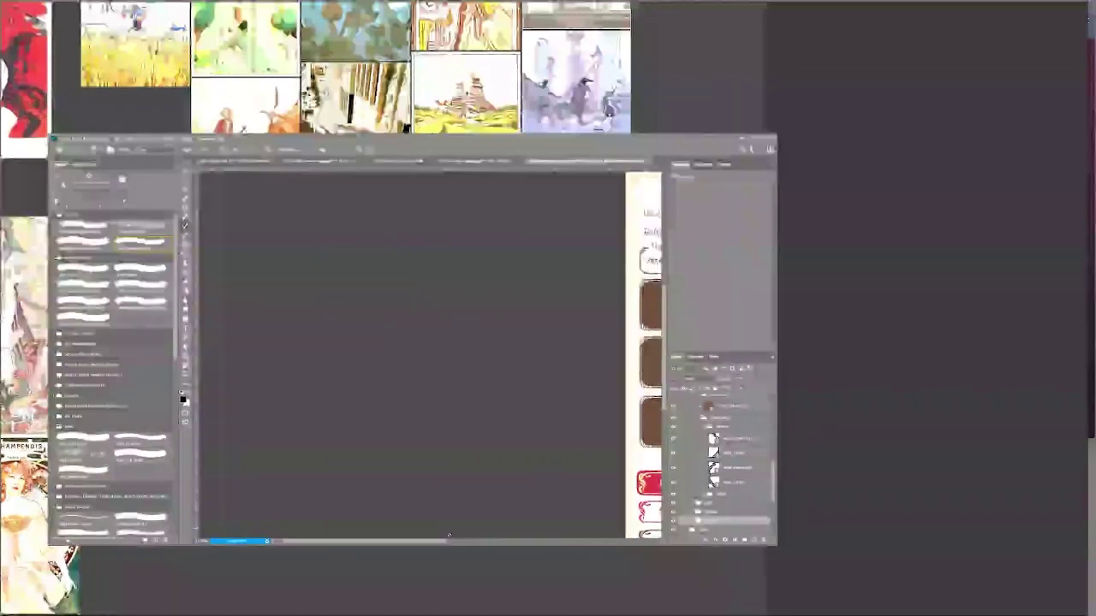
{"action": "left_click_drag", "start_coordinate": [439, 541], "coordinate": [545, 541]}
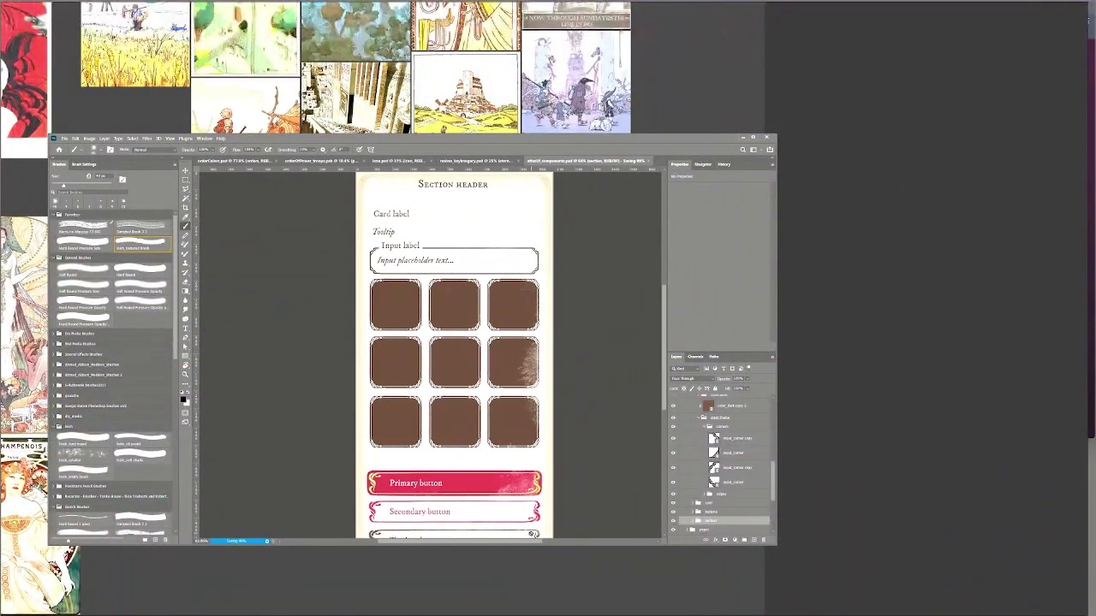
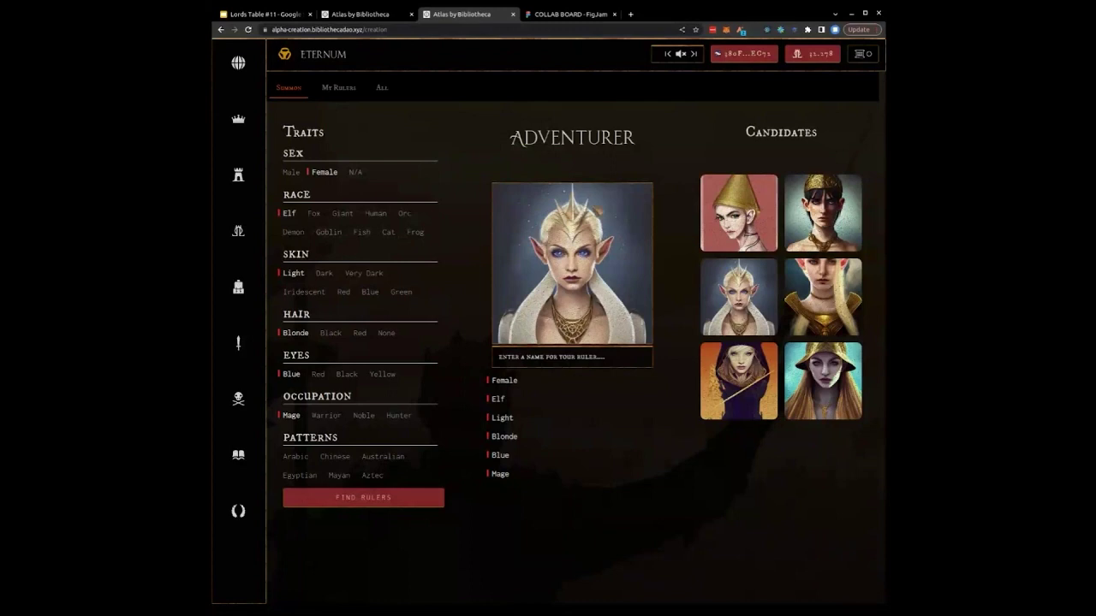
- Try Giant and Goblin as the ruler's race, and switch the sex to Male and back to Female
{"action": "left_click", "coordinate": [342, 214]}
{"action": "left_click", "coordinate": [331, 232]}
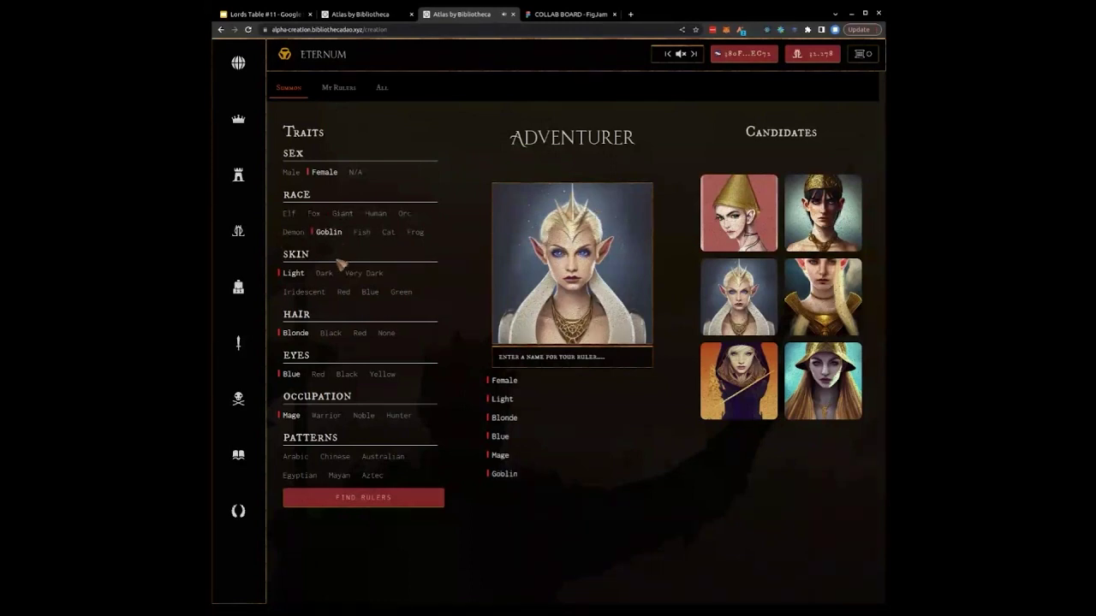
{"action": "left_click", "coordinate": [291, 172]}
{"action": "left_click", "coordinate": [321, 172]}
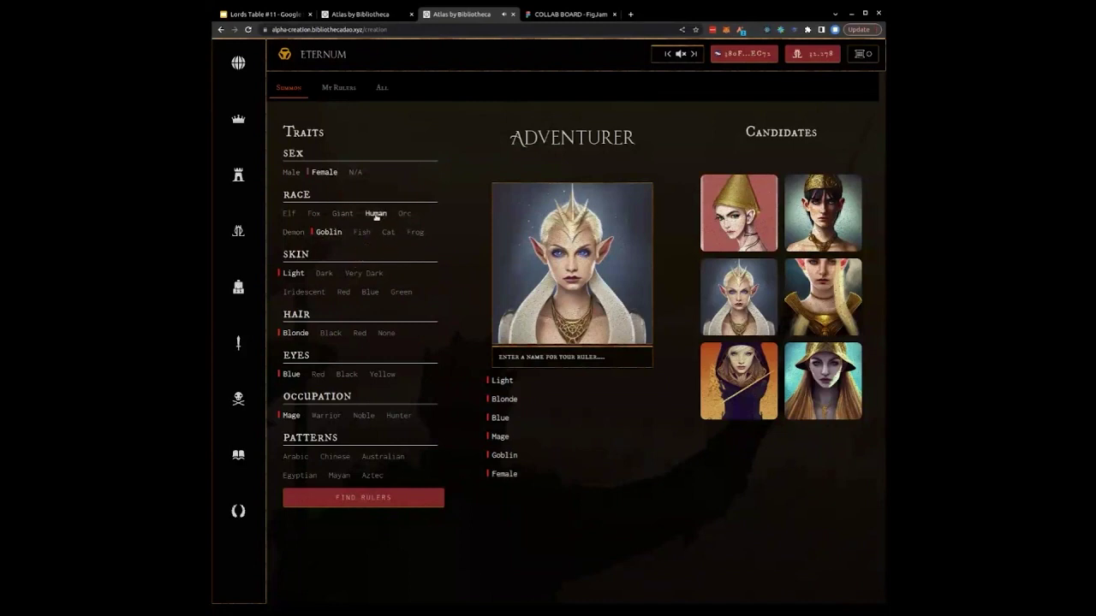
- Set the ruler's race to Orc, skin Green, hair None, eyes Red and patterns Arabic, and find matching rulers
{"action": "left_click", "coordinate": [402, 214]}
{"action": "left_click", "coordinate": [401, 292]}
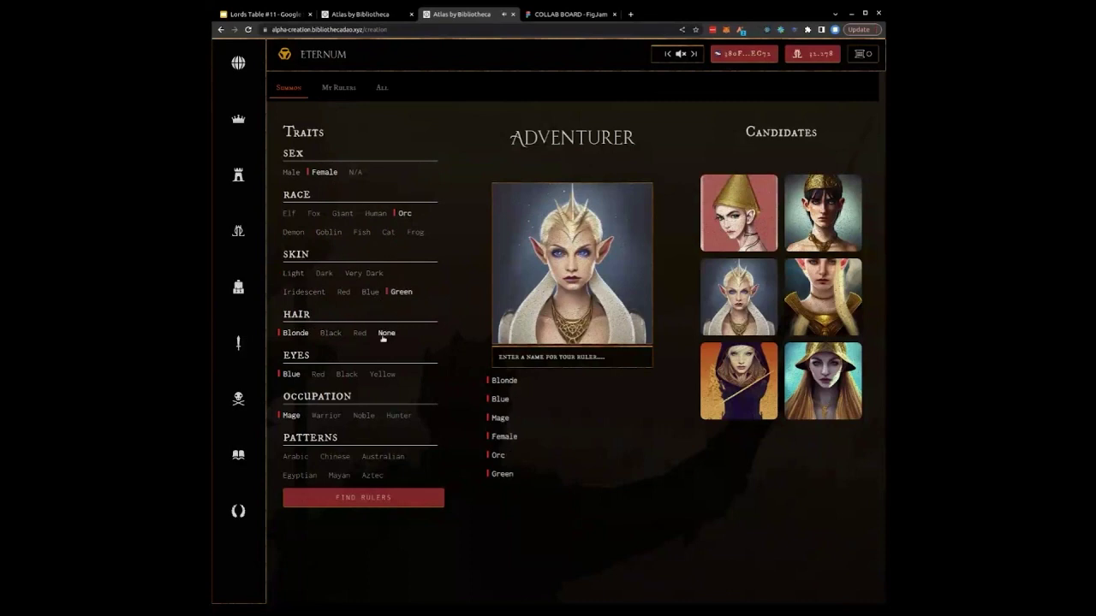
{"action": "left_click", "coordinate": [386, 333]}
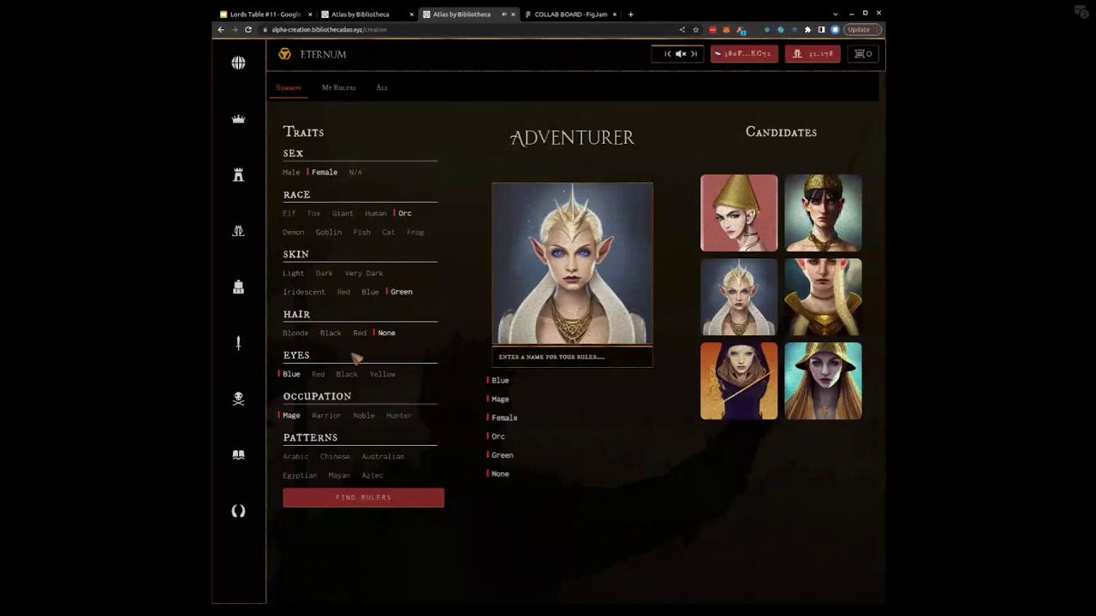
{"action": "left_click", "coordinate": [317, 374]}
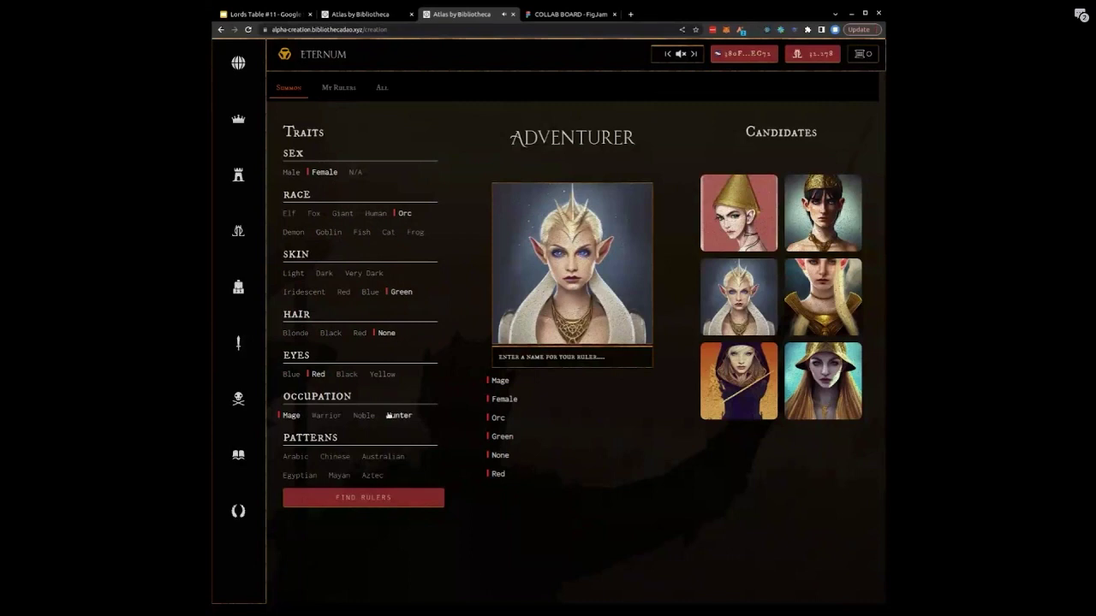
{"action": "left_click", "coordinate": [296, 457]}
{"action": "left_click", "coordinate": [377, 501]}
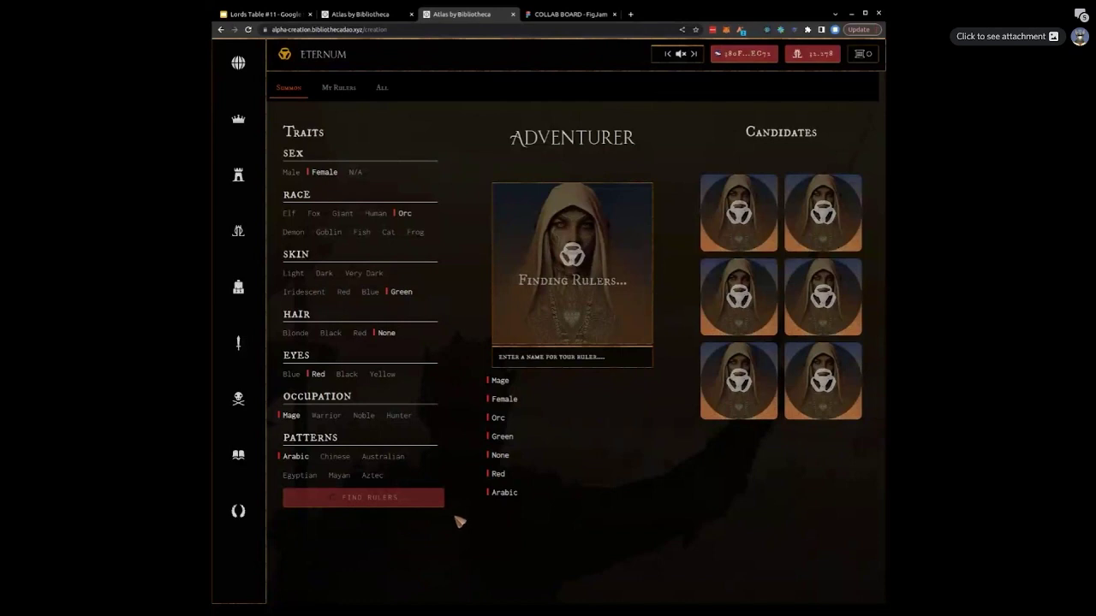
- Inspect the image-generation prompts logged in the browser's developer console, and close the developer tools
{"action": "key", "text": "ctrl+shift+i"}
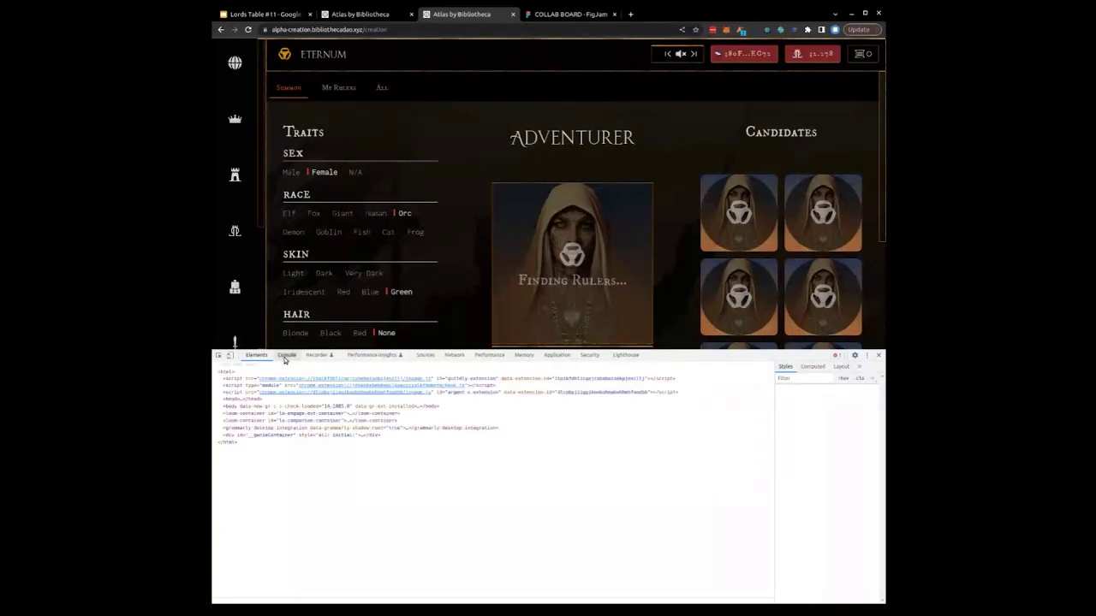
{"action": "left_click", "coordinate": [286, 354]}
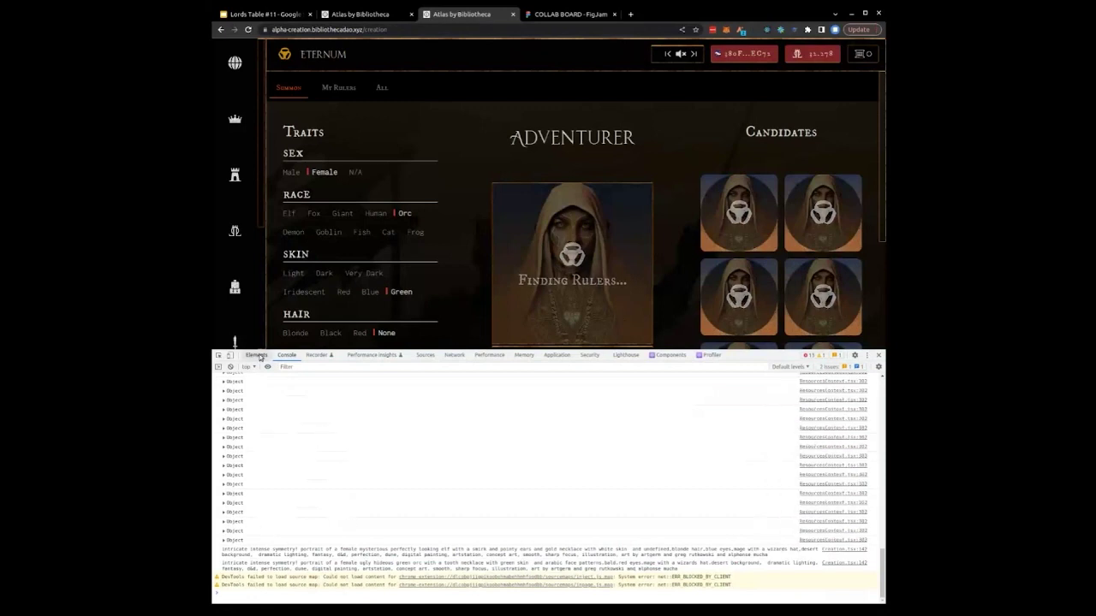
{"action": "left_click", "coordinate": [881, 352]}
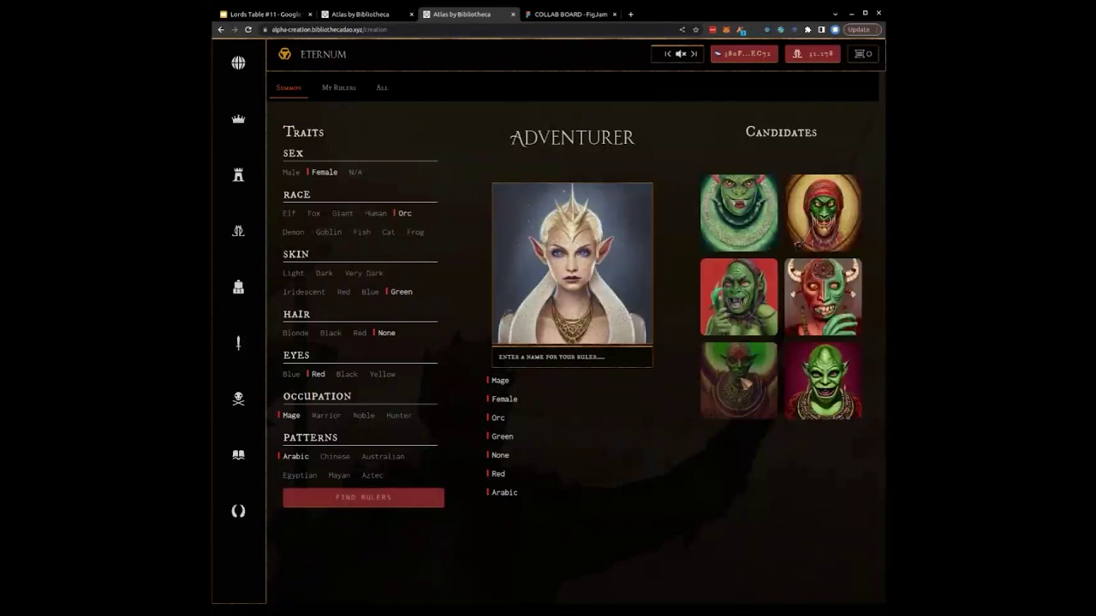
- Compare the generated orc candidates in the main portrait, ending with the grinning bald orc on the magenta background
{"action": "left_click", "coordinate": [758, 384]}
{"action": "left_click", "coordinate": [818, 299]}
{"action": "left_click", "coordinate": [744, 296]}
{"action": "left_click", "coordinate": [806, 220]}
{"action": "left_click", "coordinate": [766, 225]}
{"action": "left_click", "coordinate": [752, 297]}
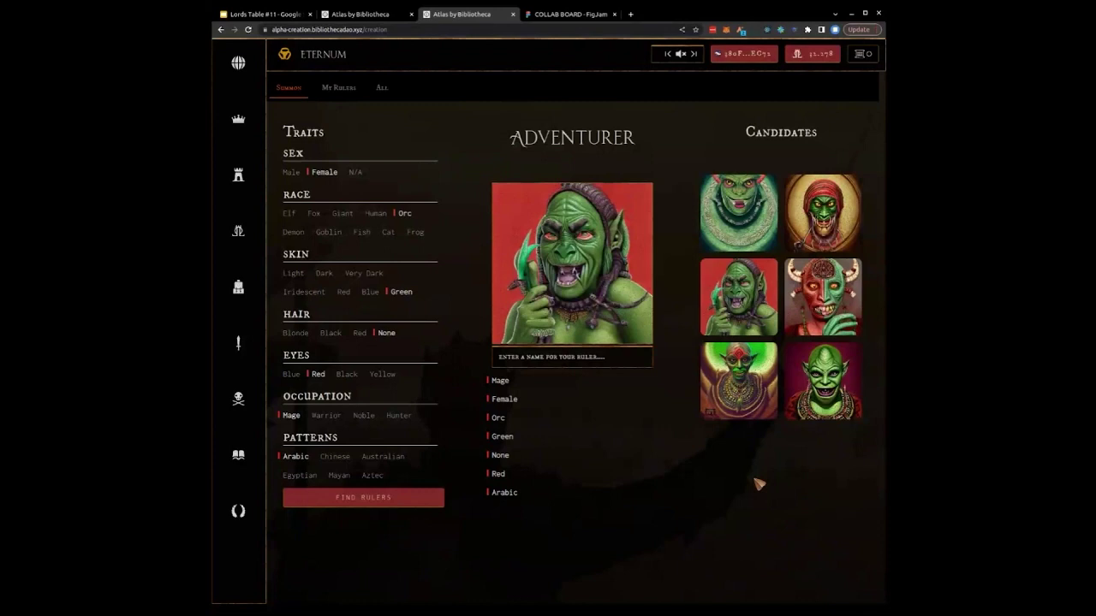
{"action": "left_click", "coordinate": [842, 410]}
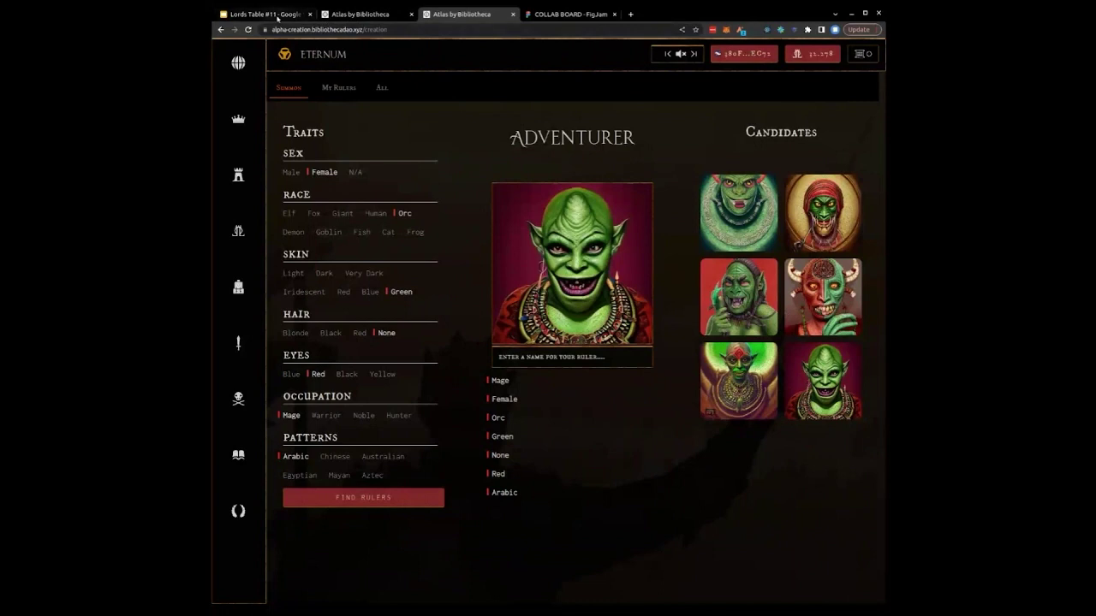
- Switch to the Lords Table #11 presentation and start the slideshow from the Adventurer flow diagram slide
{"action": "left_click", "coordinate": [279, 15]}
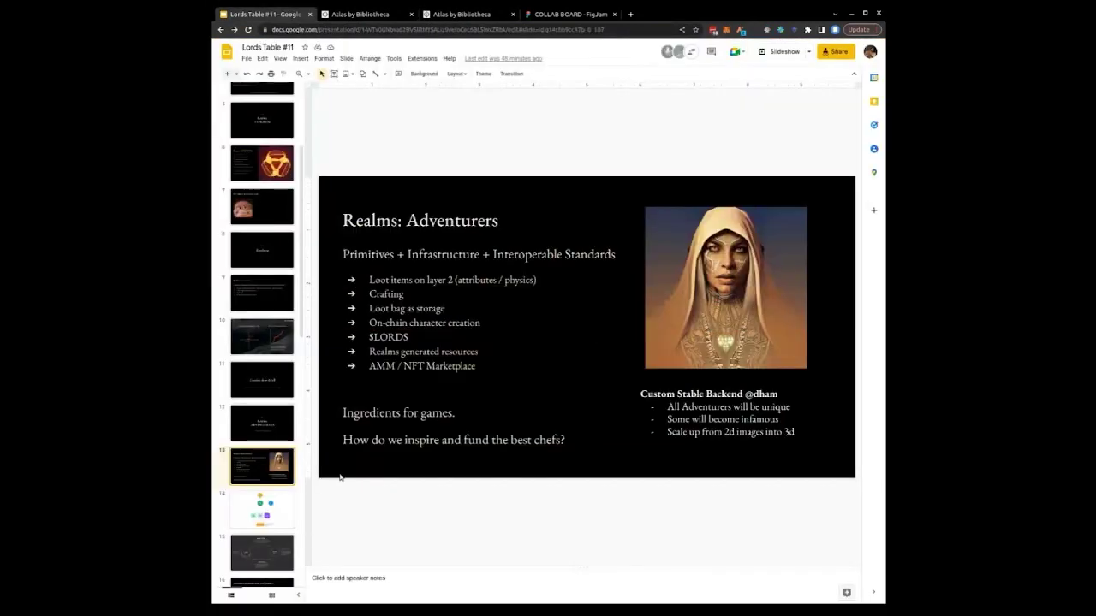
{"action": "left_click", "coordinate": [274, 524]}
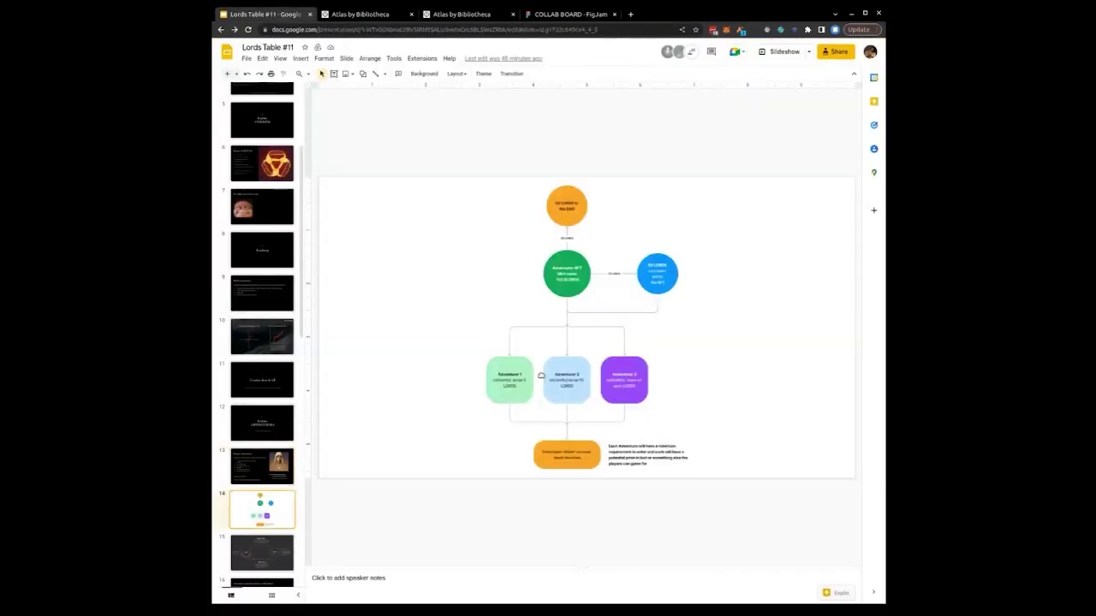
{"action": "left_click", "coordinate": [778, 54]}
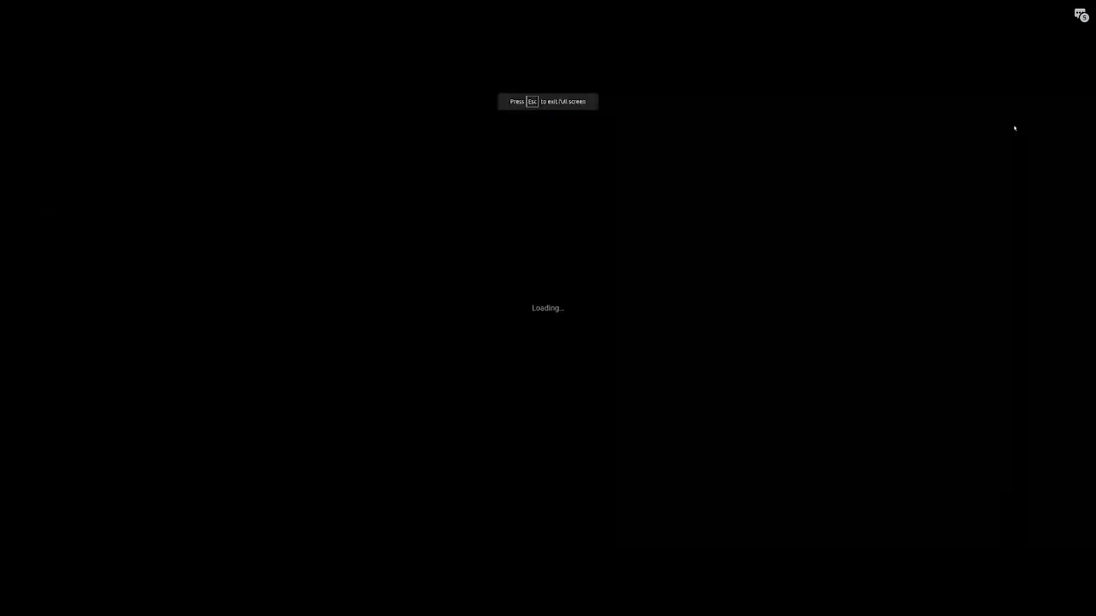